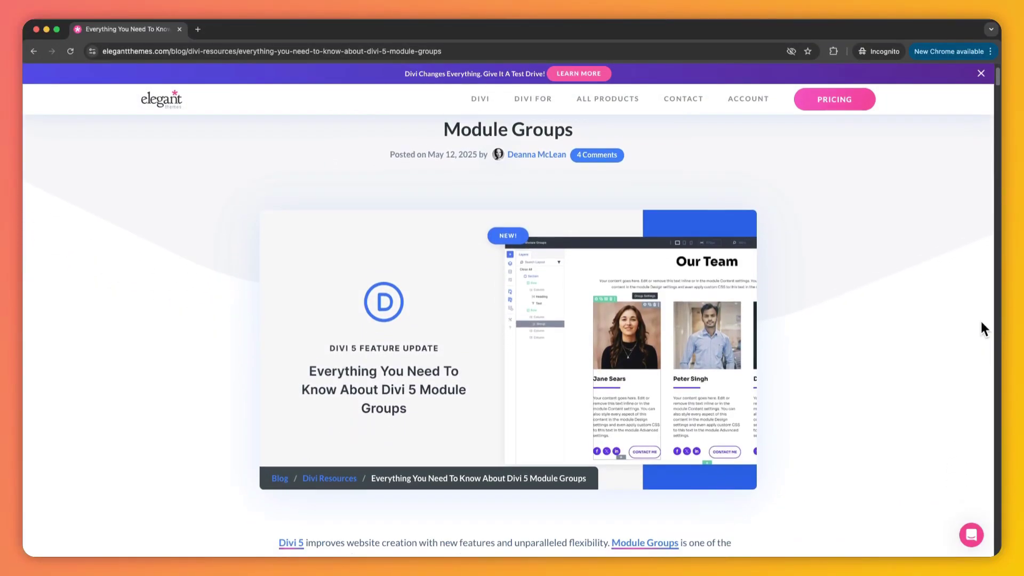
# - Scroll the Divi 5 Module Groups blog post down to its Table Of Contents
pyautogui.scroll(-5, 981, 323)
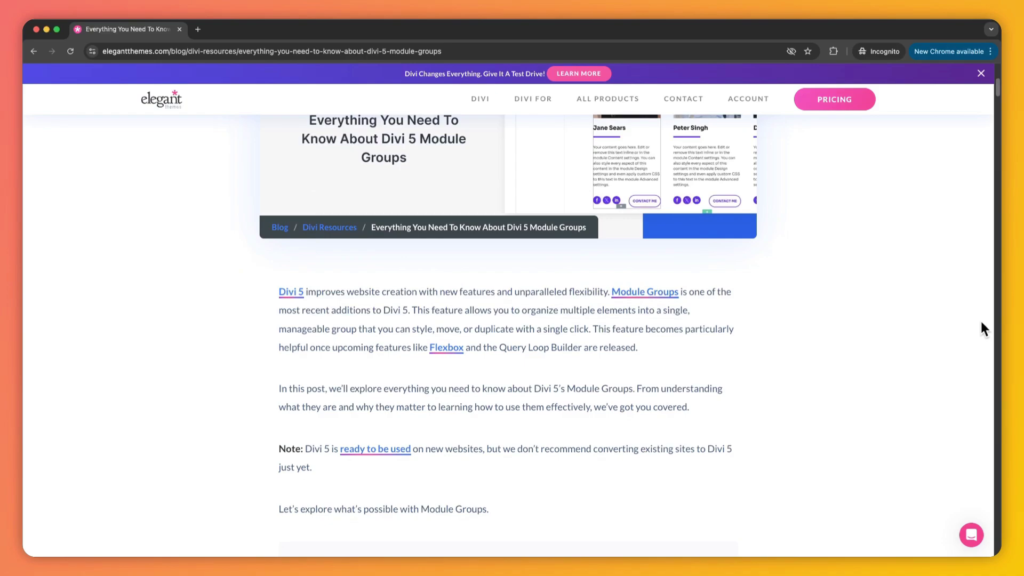
pyautogui.scroll(-4, 983, 328)
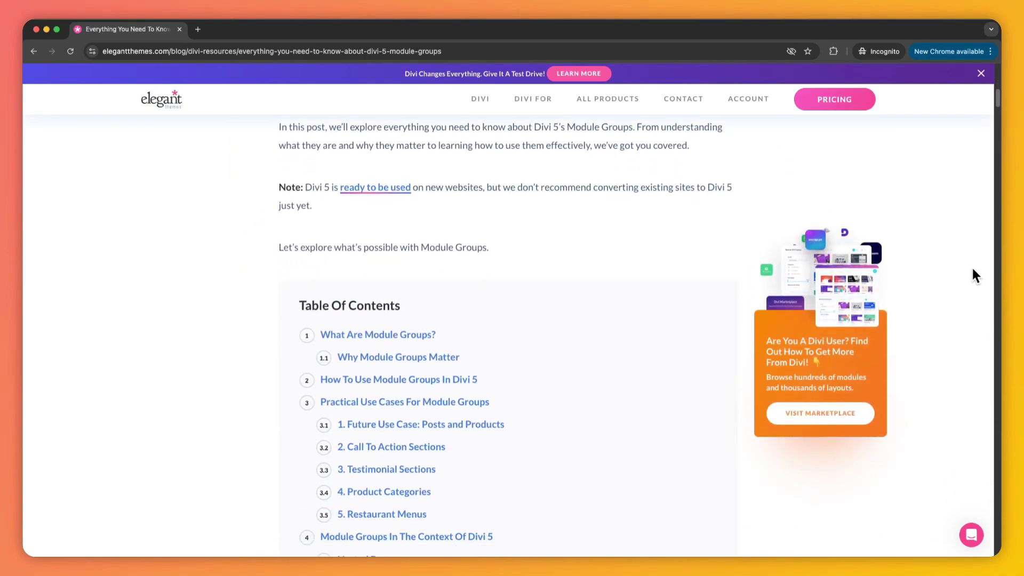
pyautogui.scroll(-2, 967, 242)
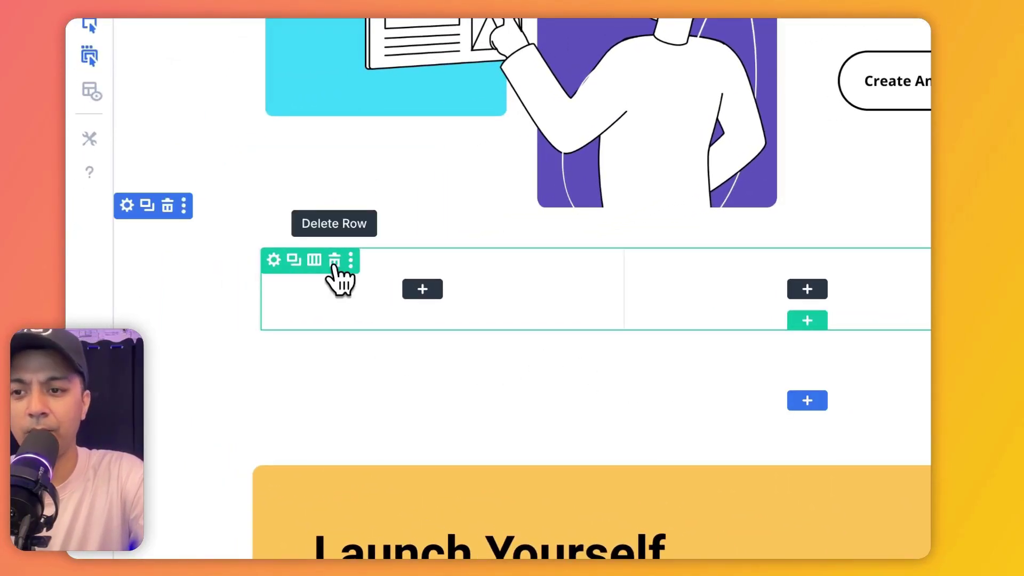
# - Delete the empty section and add a Regular section with an empty three-column row
pyautogui.click(166, 208)
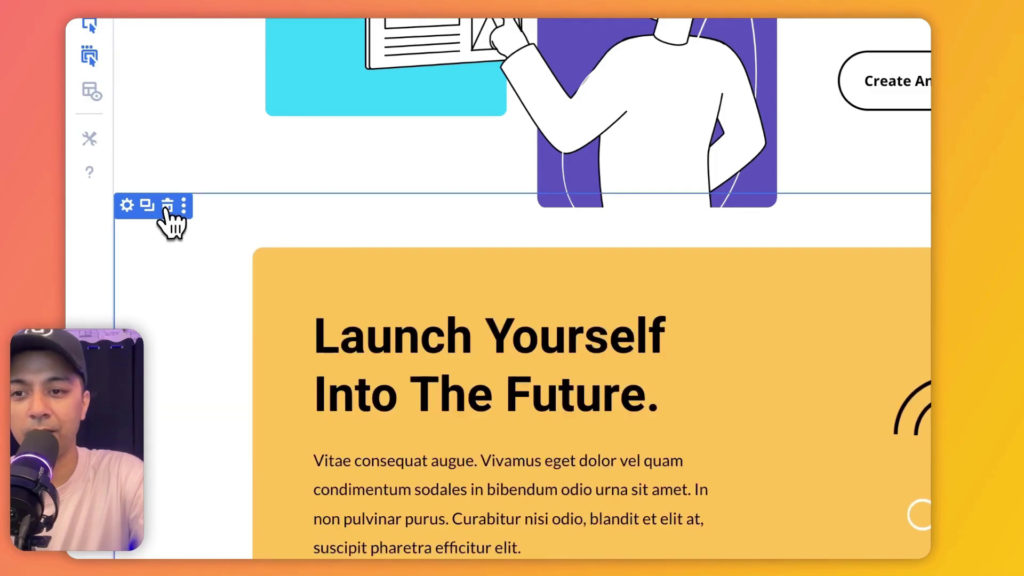
pyautogui.click(674, 182)
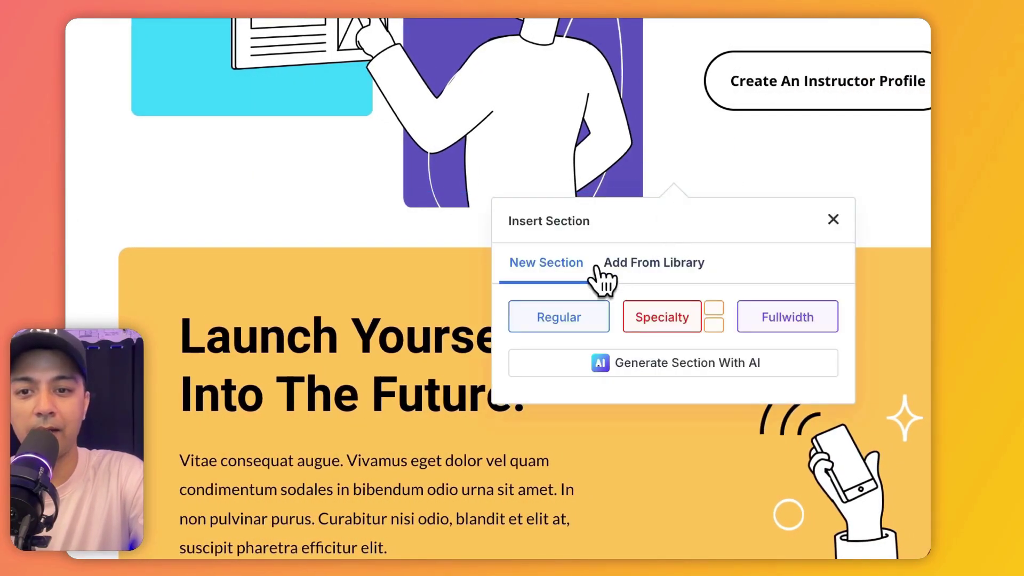
pyautogui.click(564, 320)
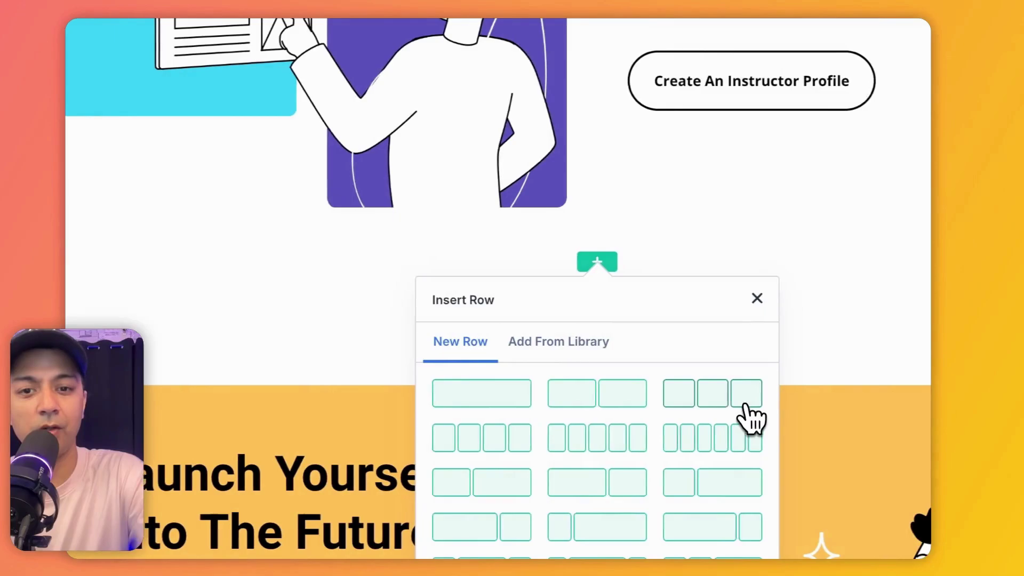
pyautogui.click(752, 418)
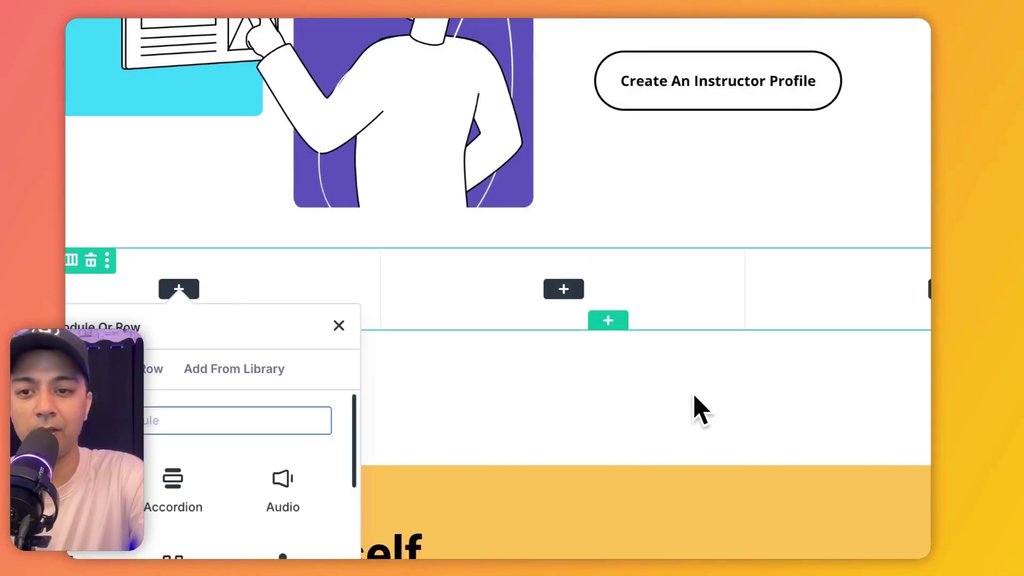
pyautogui.click(257, 296)
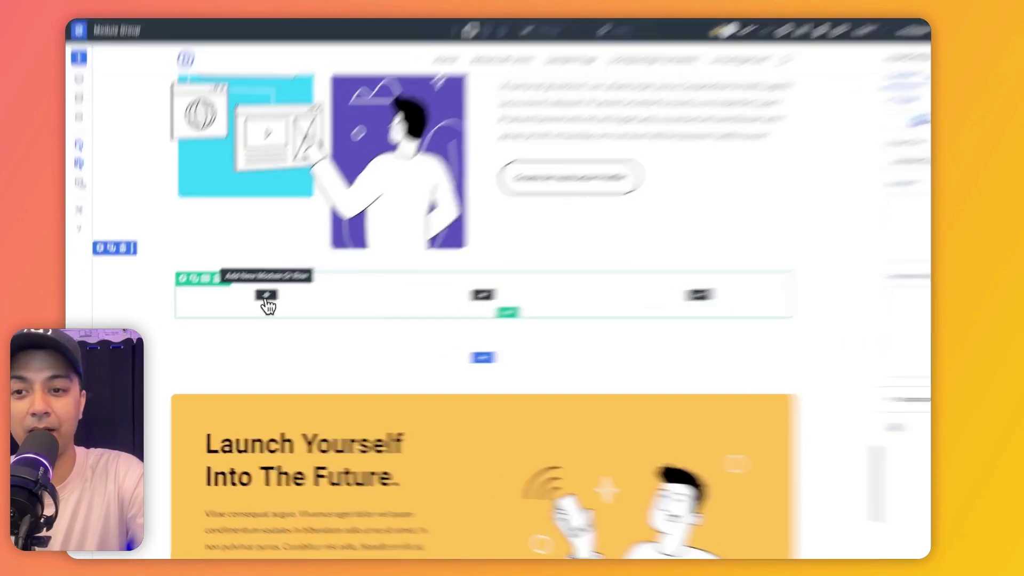
# - Browse the first column's insert options, including nested row layouts and Divi Library items, then close them
pyautogui.click(245, 311)
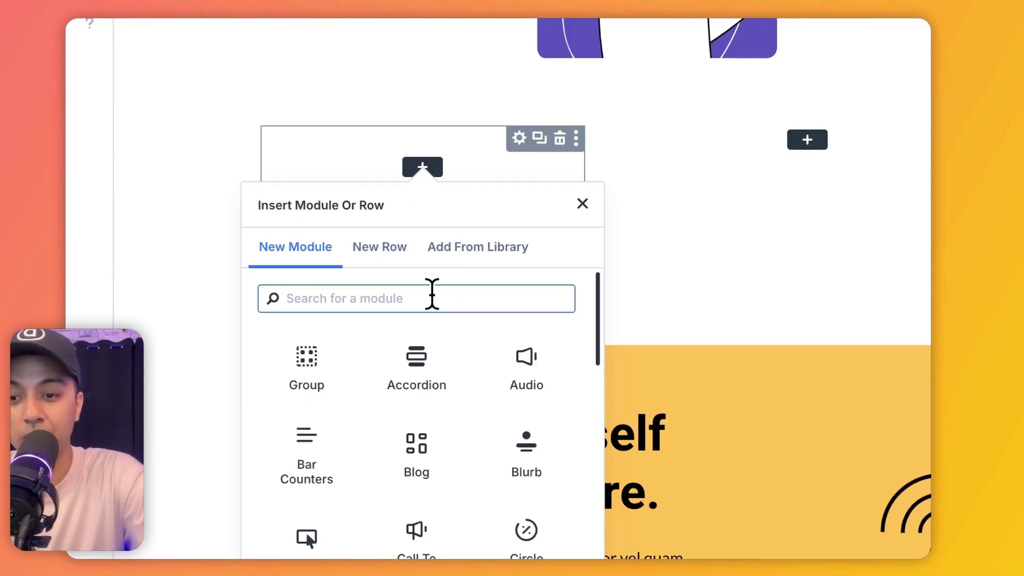
pyautogui.scroll(-2, 426, 374)
pyautogui.scroll(-10, 423, 388)
pyautogui.scroll(10, 411, 320)
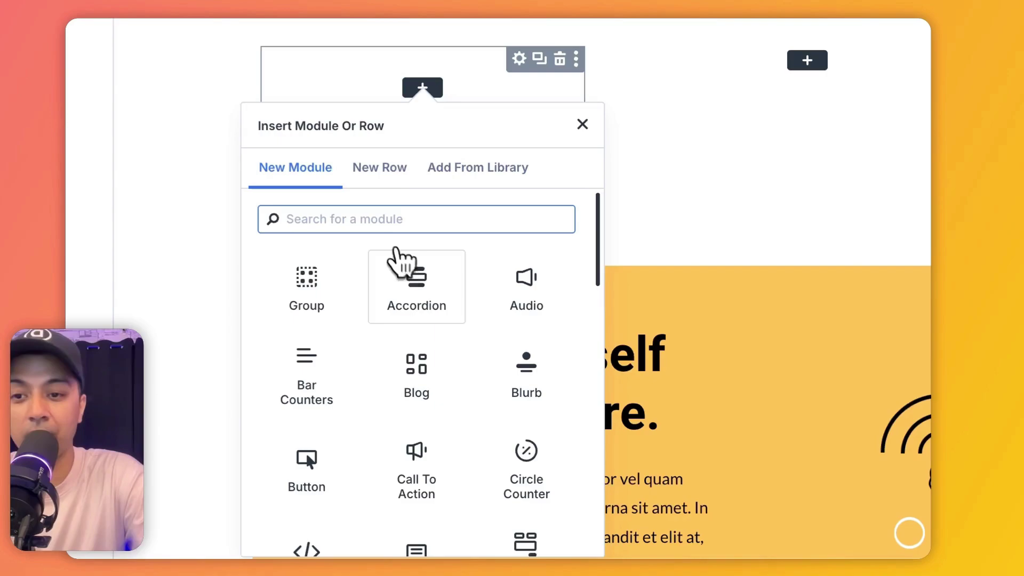
pyautogui.click(385, 169)
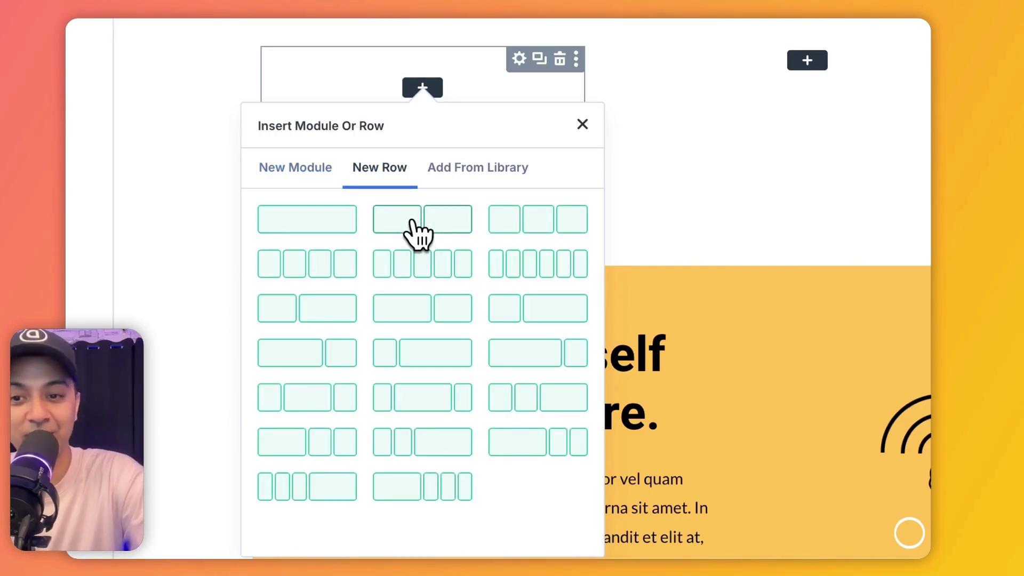
pyautogui.click(453, 176)
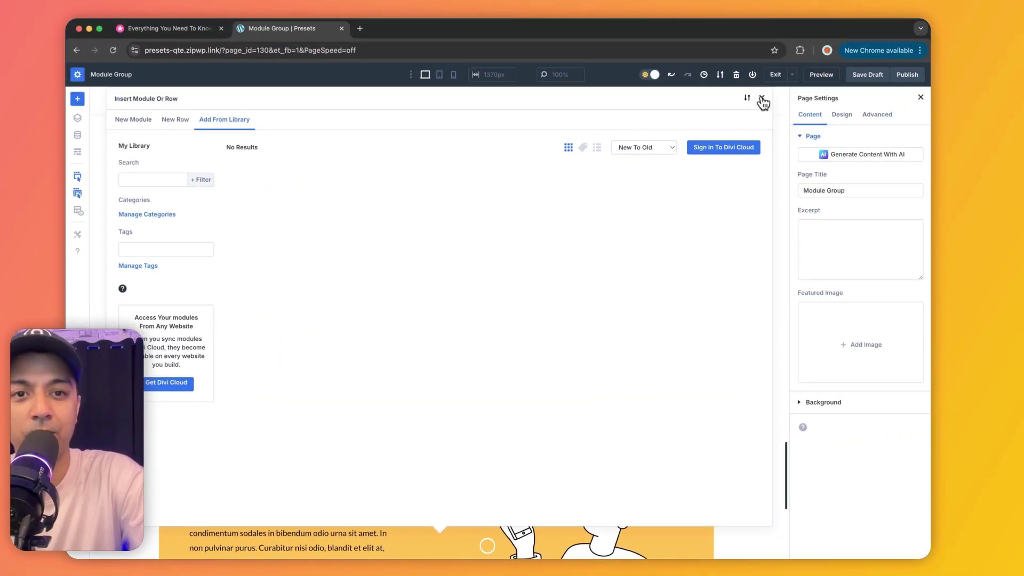
pyautogui.click(761, 99)
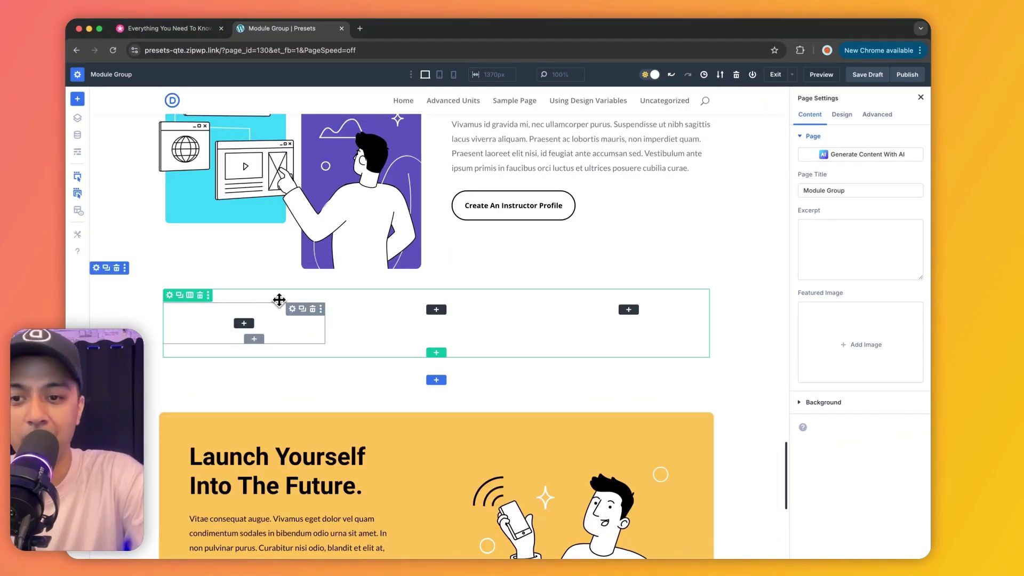
# - Turn on X-Ray mode so every section, row, column and module is outlined
pyautogui.click(78, 216)
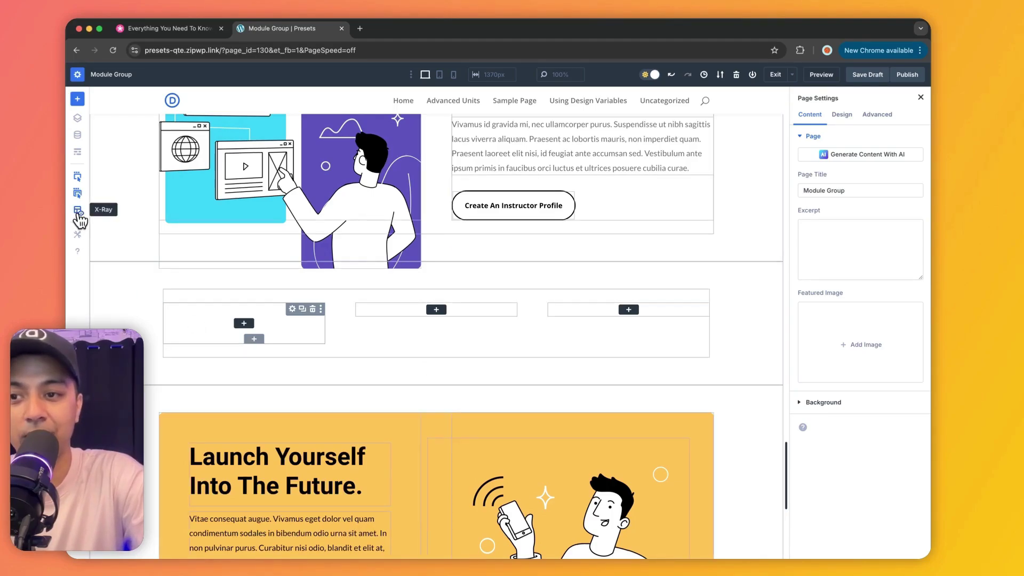
# - Add a Heading, a Text module and a Button to the group, found by searching 'he', 'te' and 'bu'
pyautogui.click(245, 324)
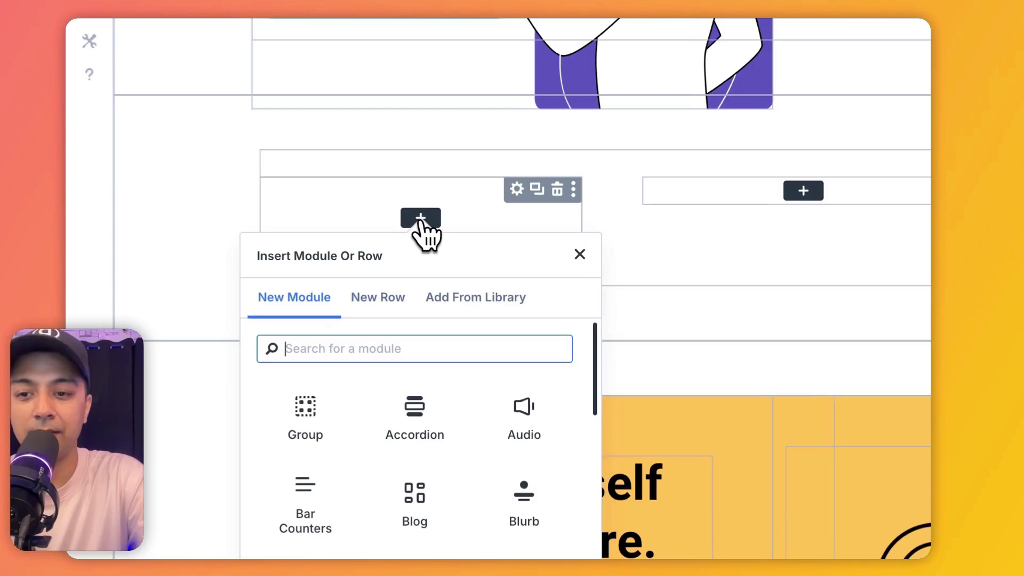
pyautogui.write('he')
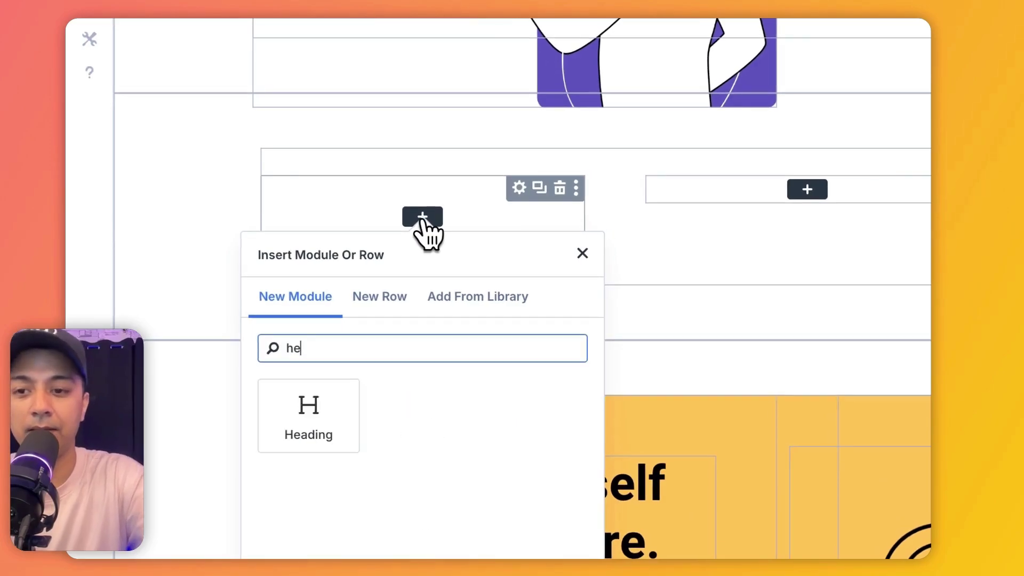
pyautogui.click(311, 422)
pyautogui.click(403, 202)
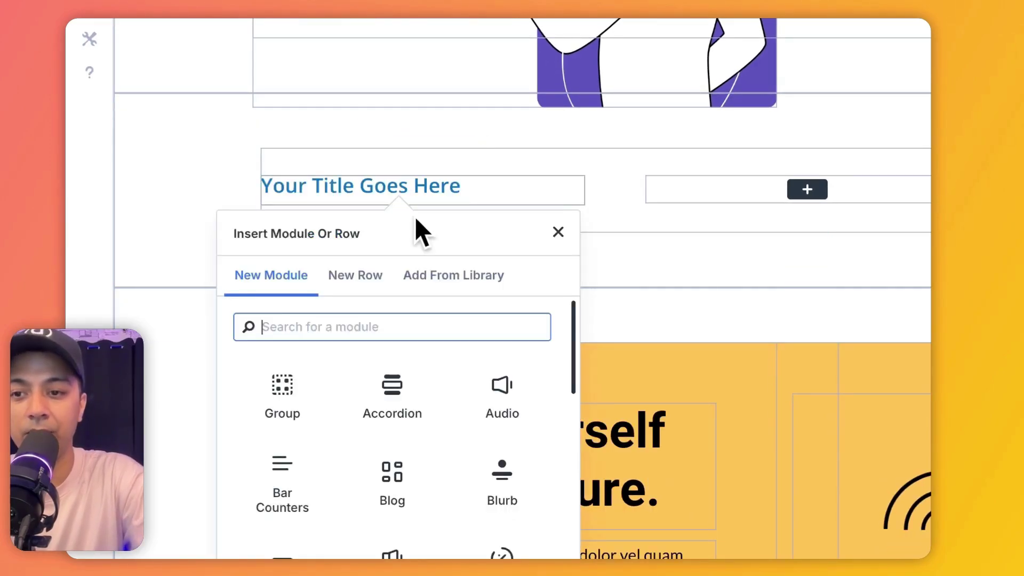
pyautogui.write('te')
pyautogui.click(506, 488)
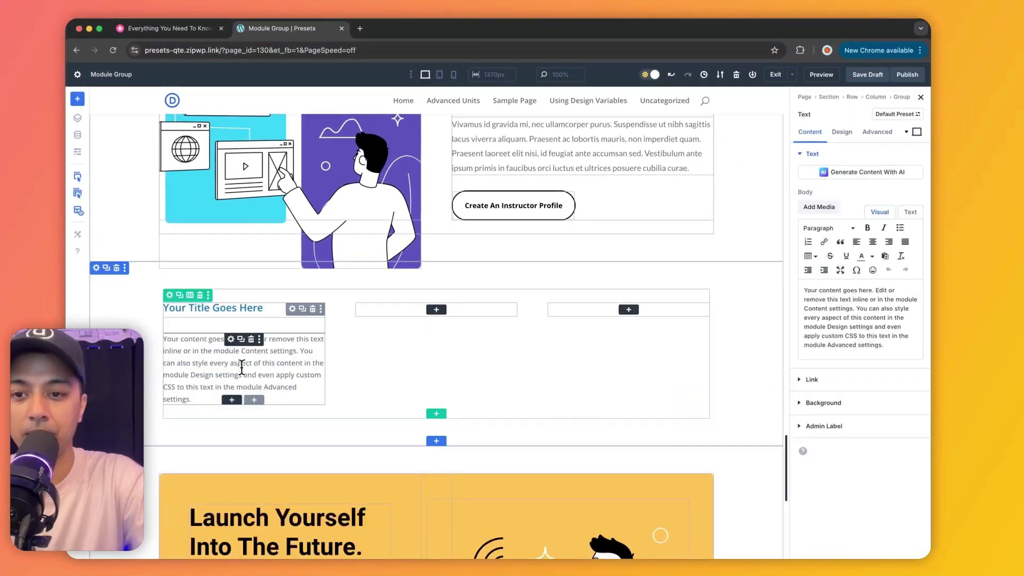
pyautogui.click(232, 401)
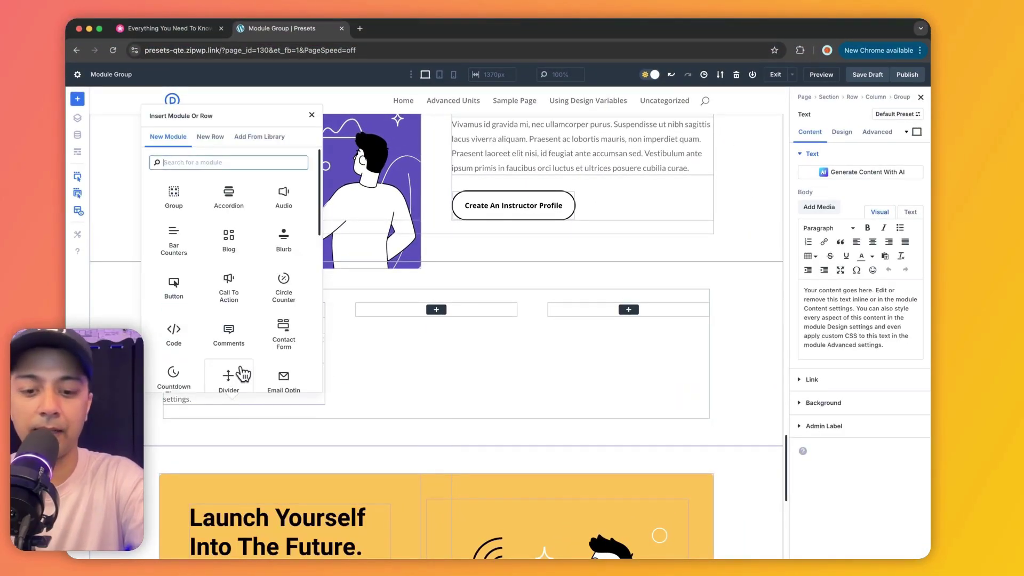
pyautogui.write('bu')
pyautogui.click(176, 198)
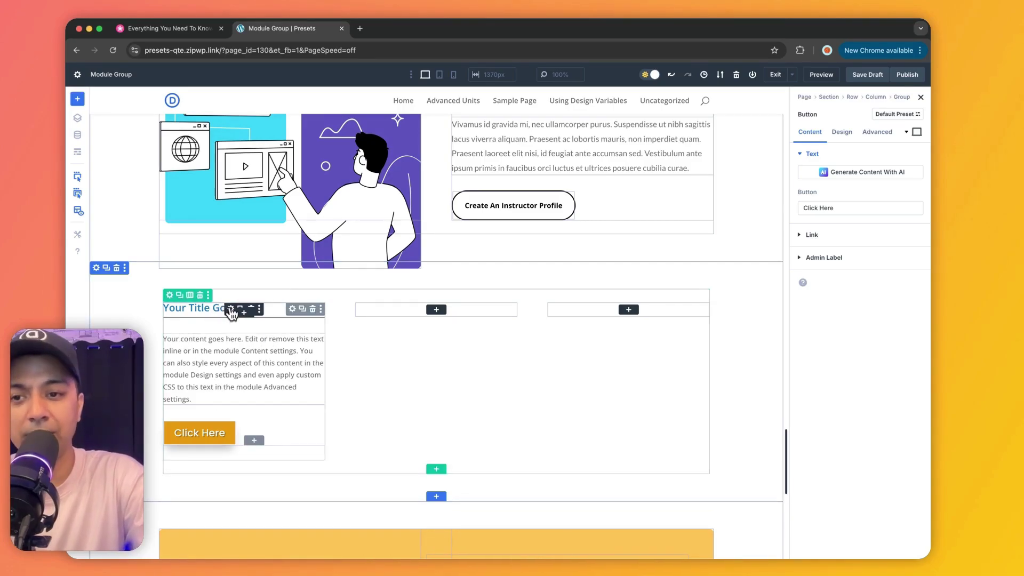
# - Style the title heading with the Acme font, H3 level and centered alignment
pyautogui.click(231, 309)
pyautogui.click(842, 132)
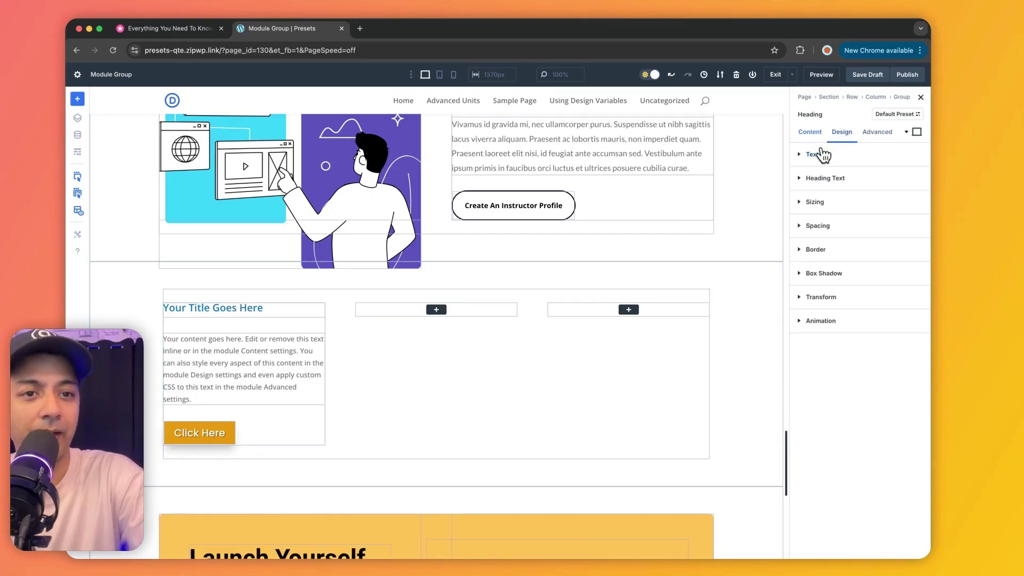
pyautogui.click(801, 181)
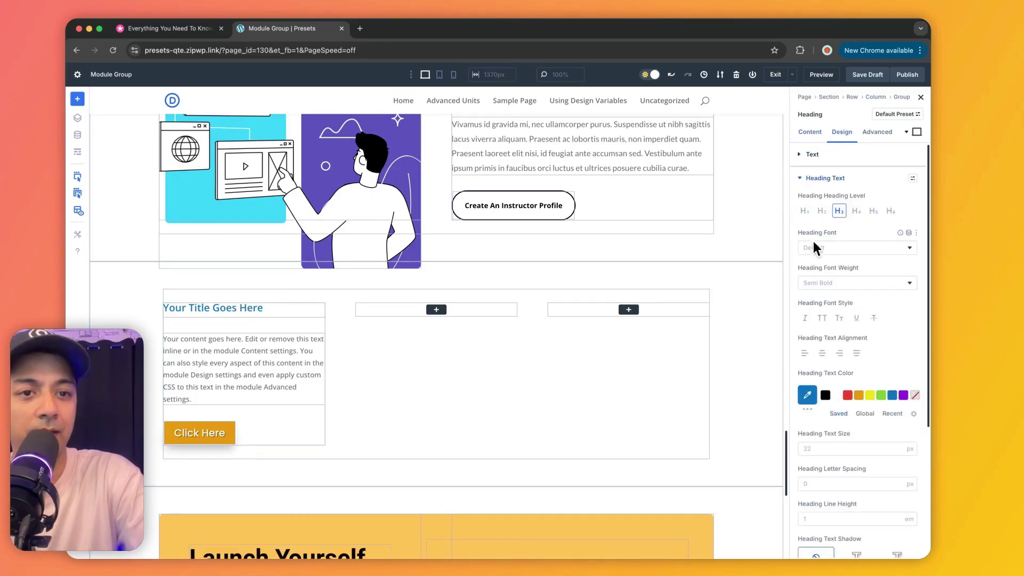
pyautogui.click(853, 248)
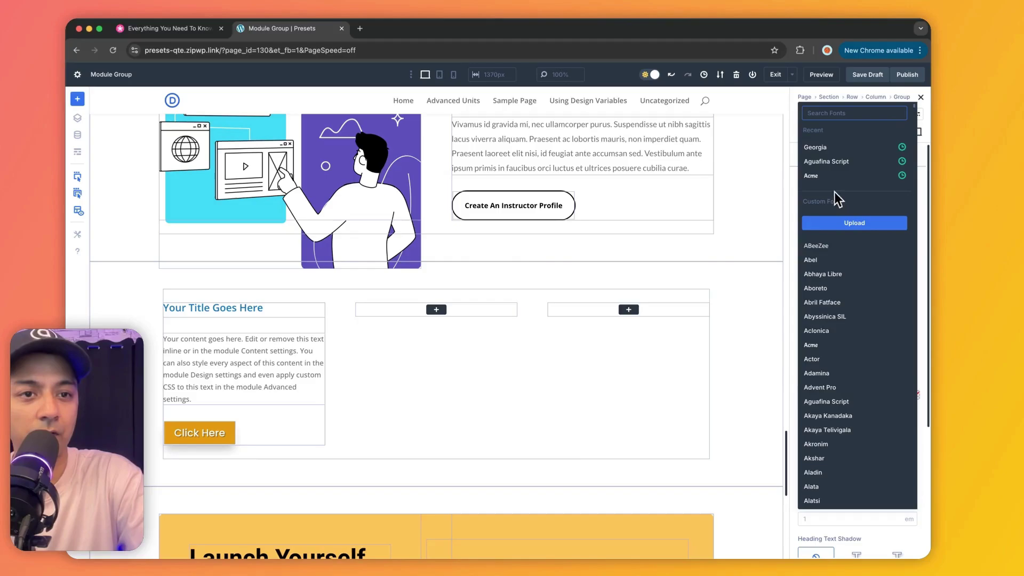
pyautogui.click(824, 177)
pyautogui.click(838, 211)
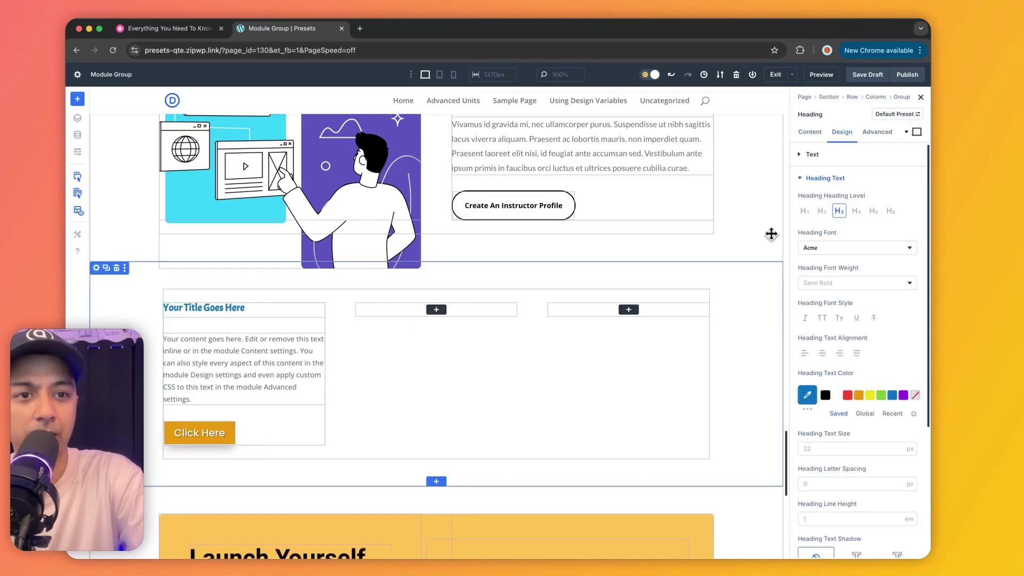
pyautogui.click(822, 353)
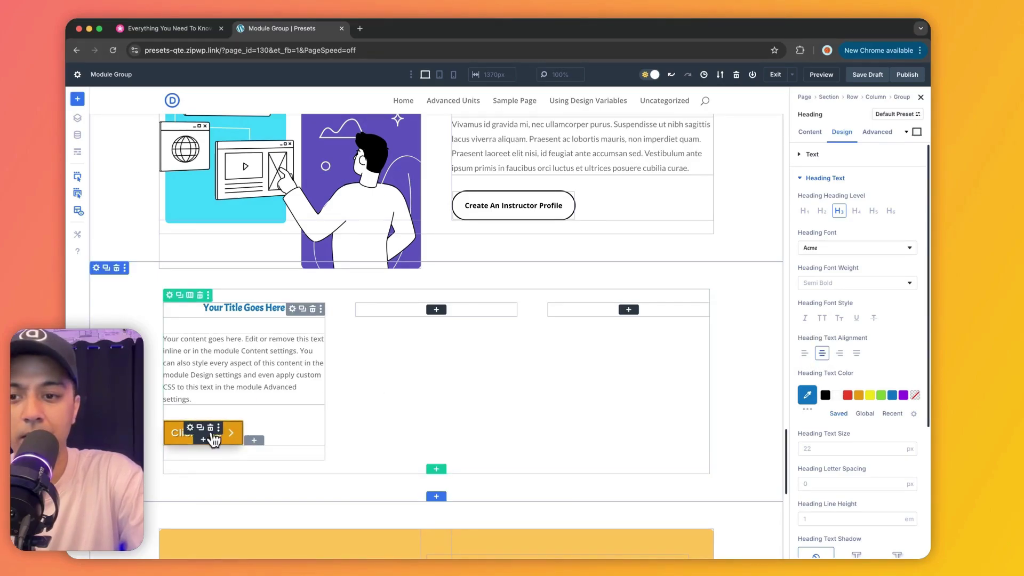
pyautogui.click(191, 429)
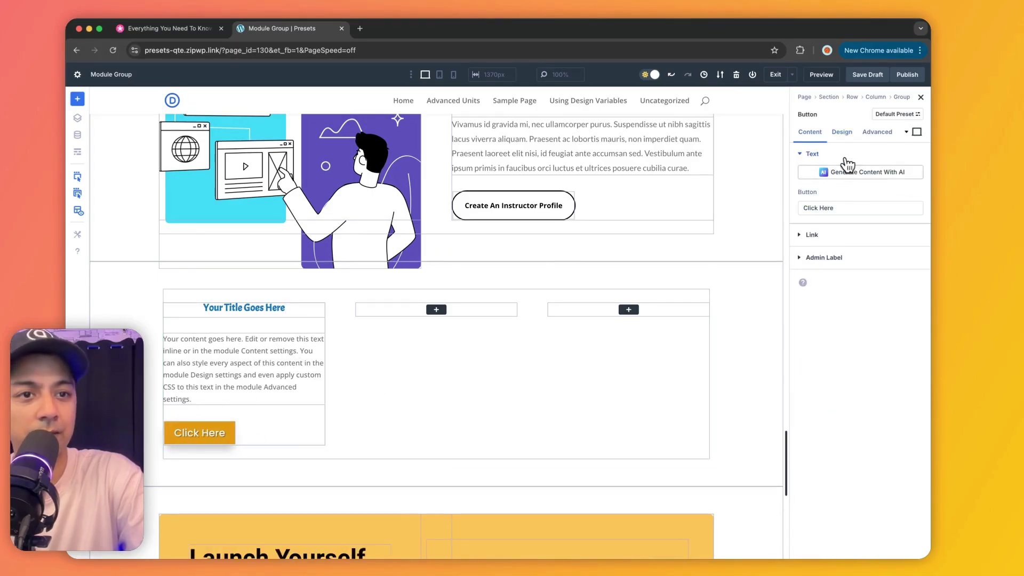
# - Enable custom button styles, give Click Here a blue background and center the button
pyautogui.click(841, 131)
pyautogui.click(802, 204)
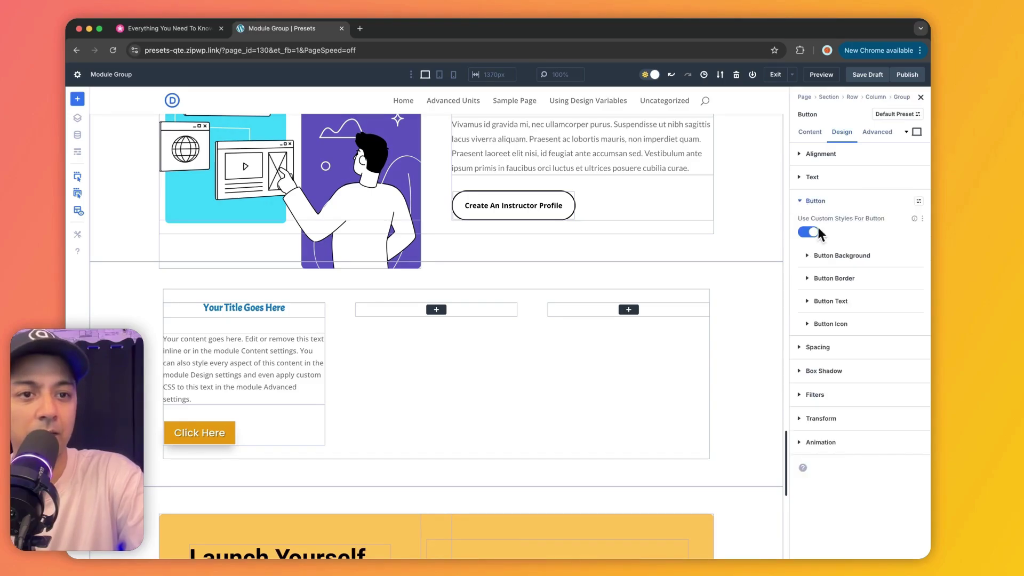
pyautogui.click(809, 260)
pyautogui.scroll(-2, 834, 277)
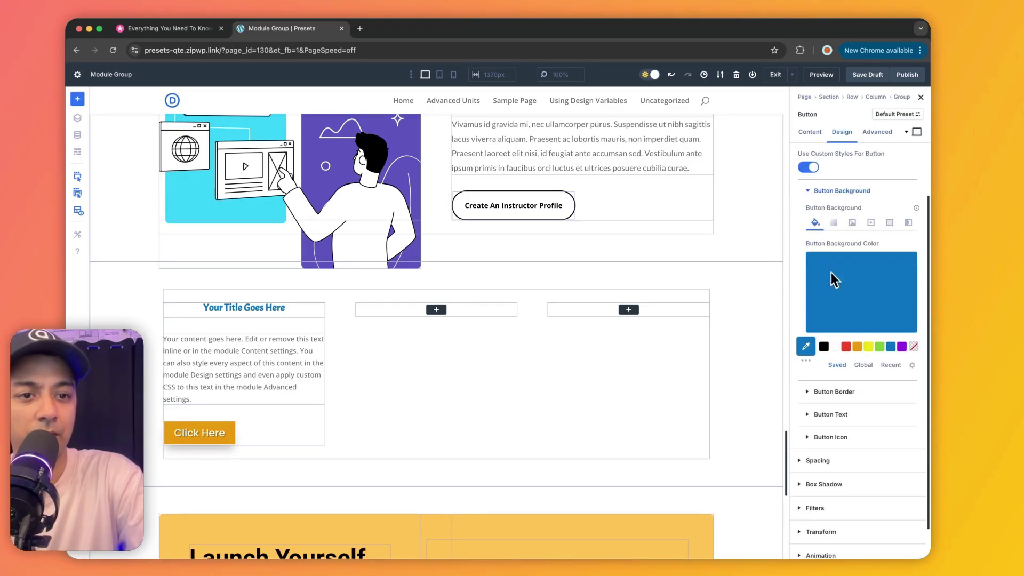
pyautogui.click(890, 347)
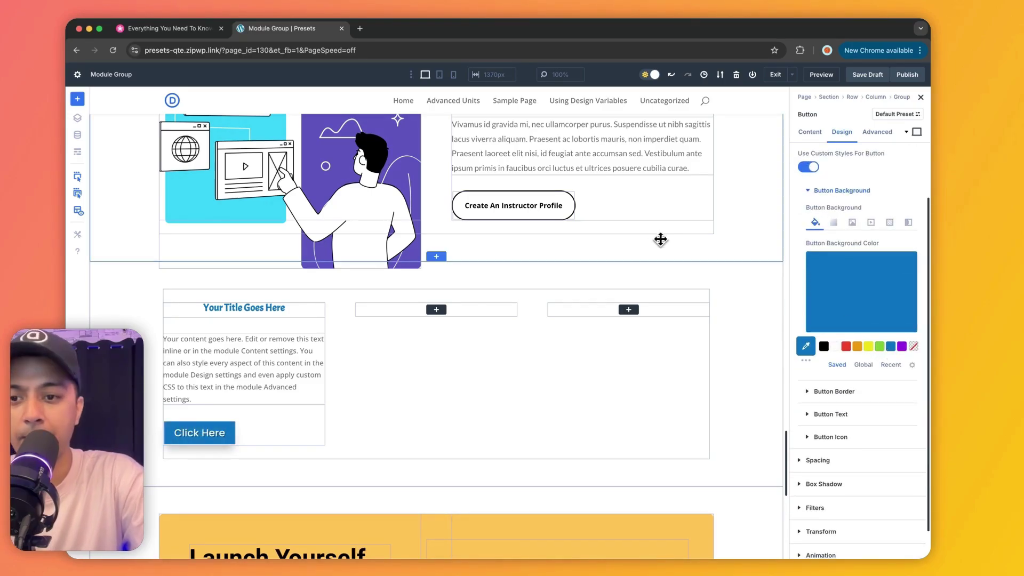
pyautogui.scroll(2, 846, 221)
pyautogui.click(816, 155)
pyautogui.click(822, 186)
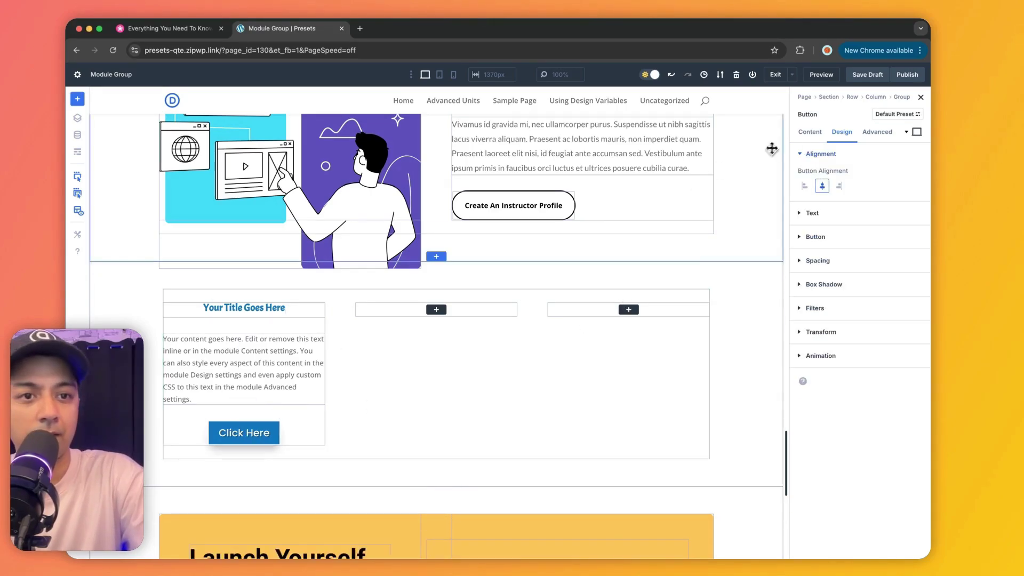
# - Set the module group's background colour to light grey-blue #e1e8ed
pyautogui.click(803, 155)
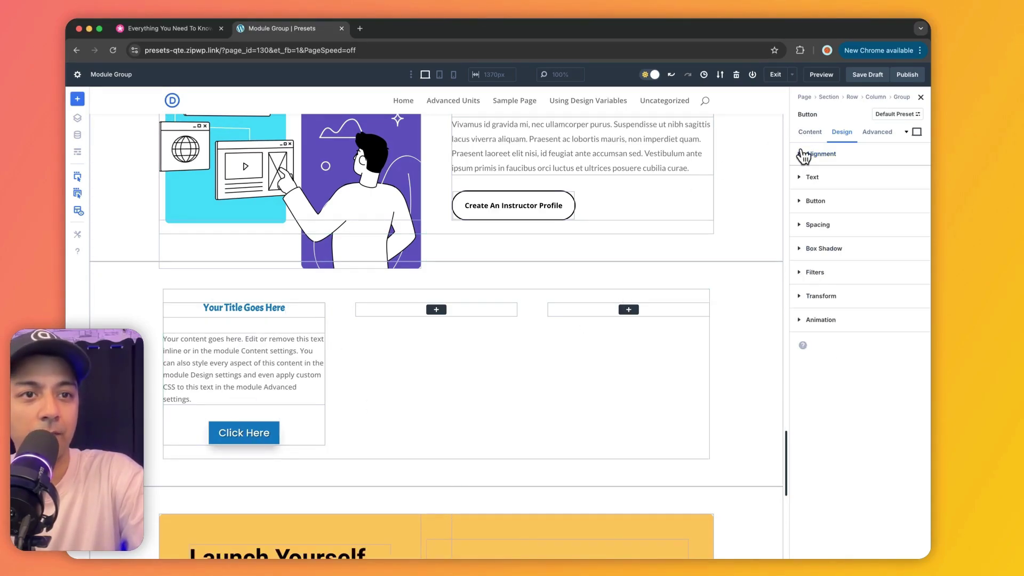
pyautogui.click(902, 98)
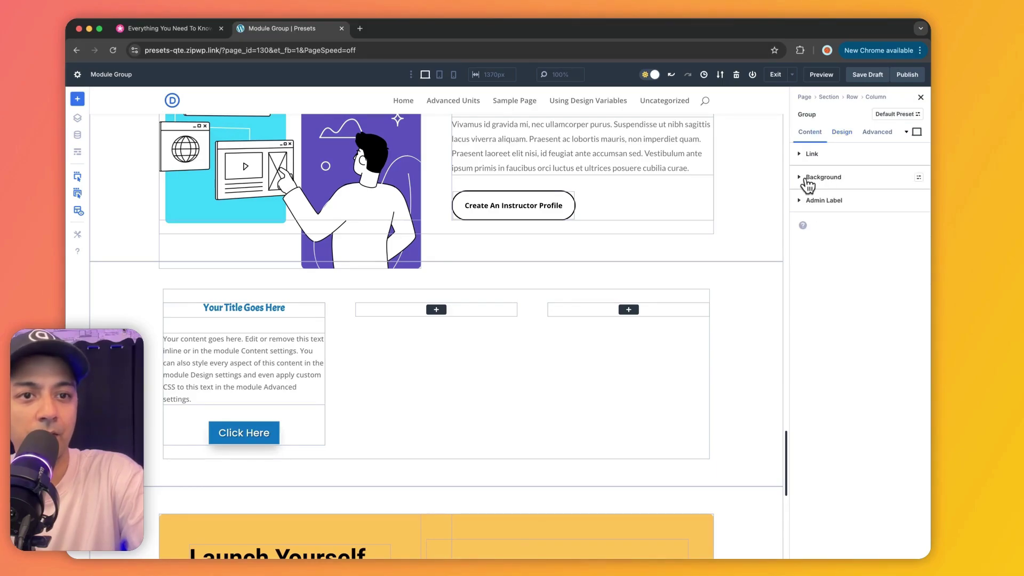
pyautogui.click(801, 178)
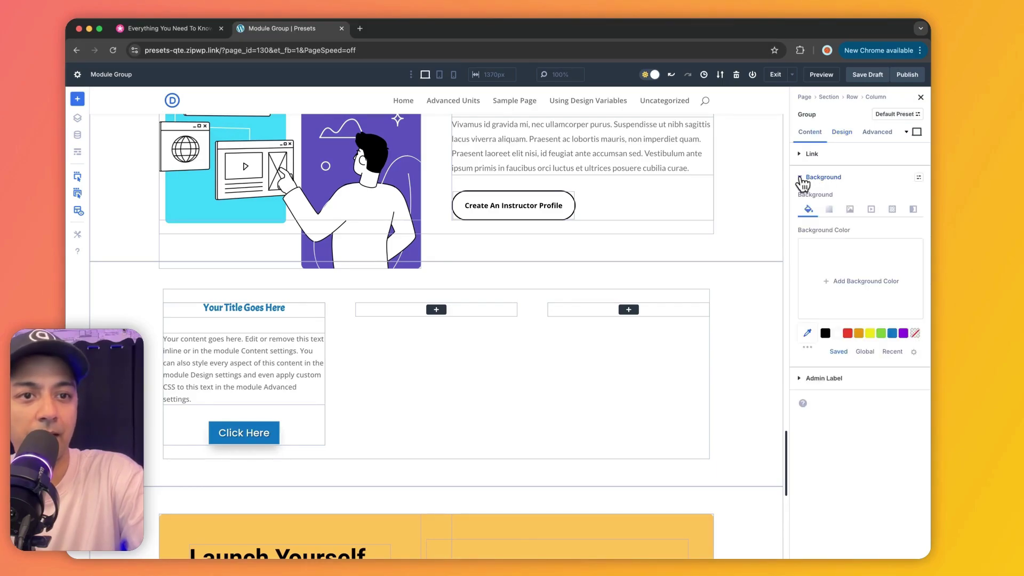
pyautogui.click(891, 332)
pyautogui.click(899, 257)
pyautogui.moveTo(903, 258); pyautogui.dragTo(898, 313)
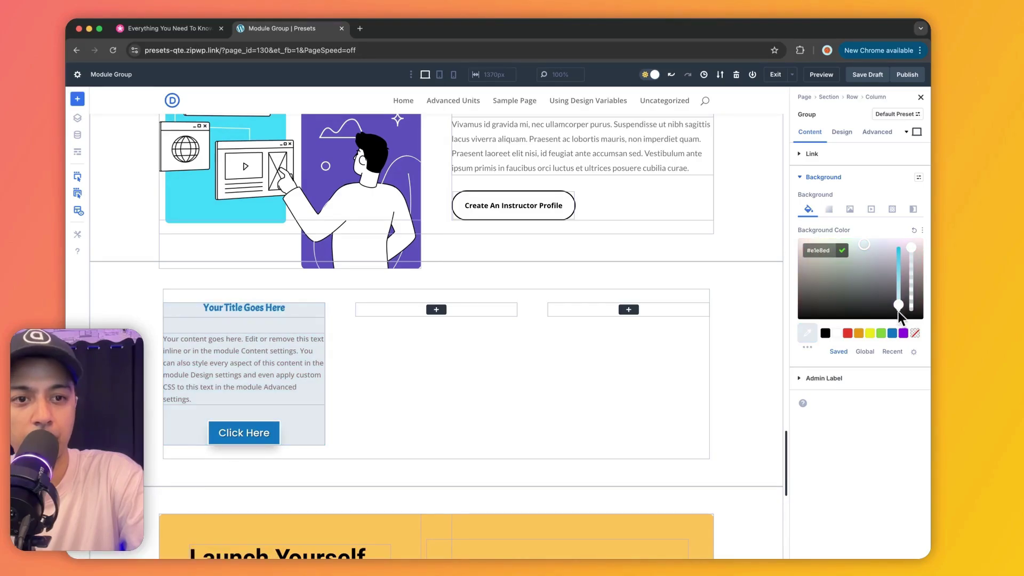
pyautogui.click(801, 174)
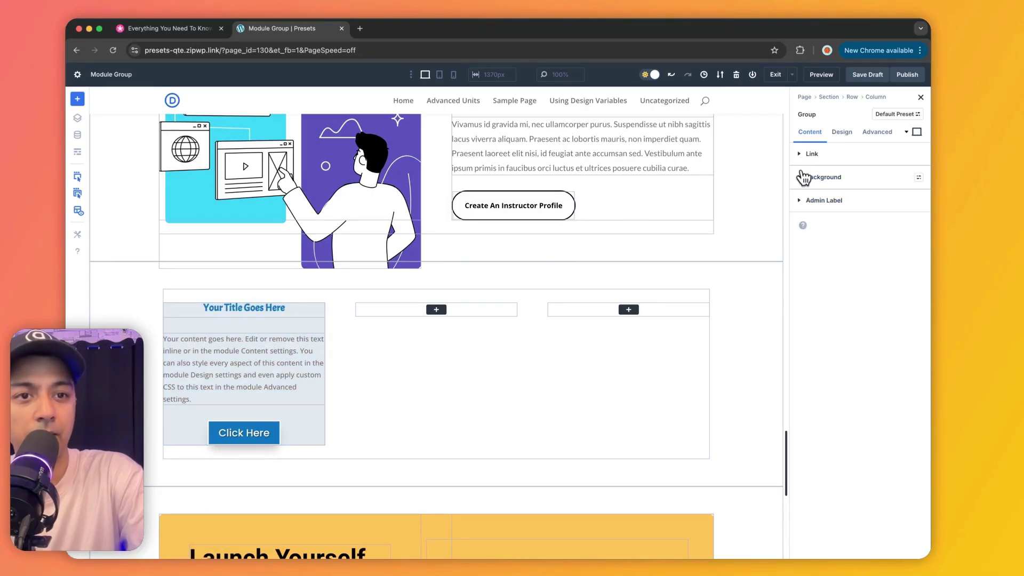
# - Set the group's padding to 20 px on top, bottom, left and right
pyautogui.click(843, 133)
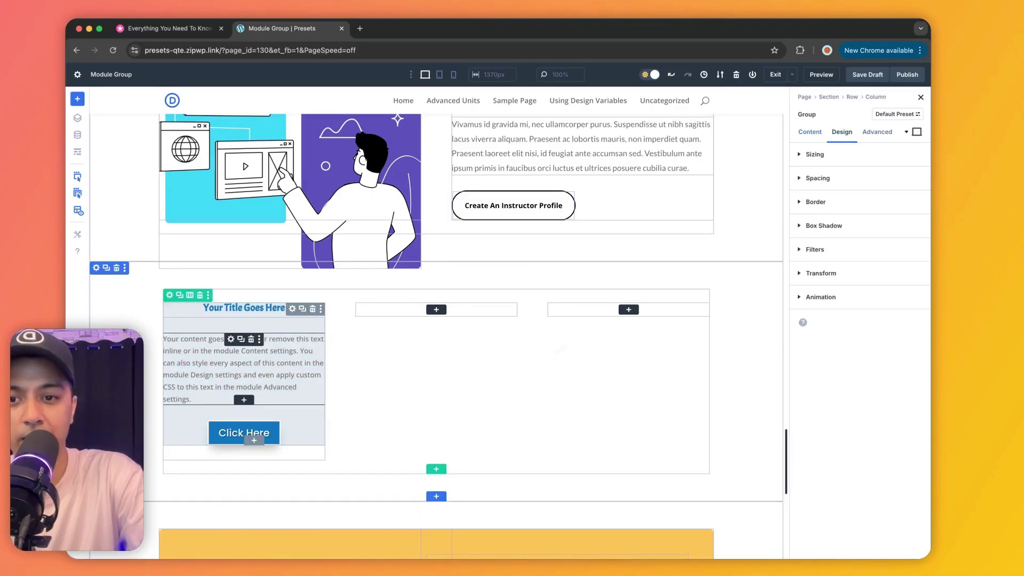
pyautogui.click(807, 184)
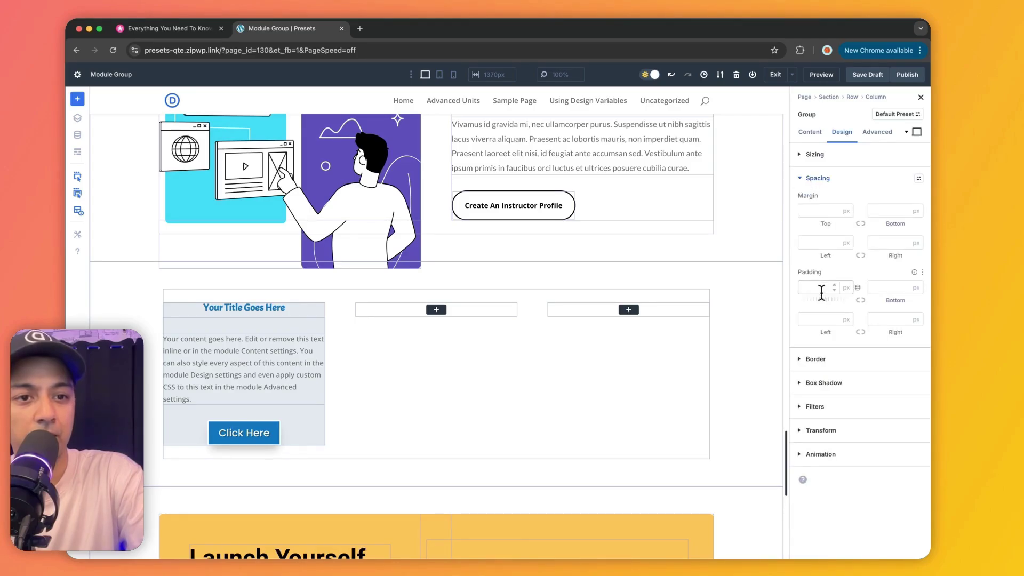
pyautogui.click(823, 288)
pyautogui.write('20')
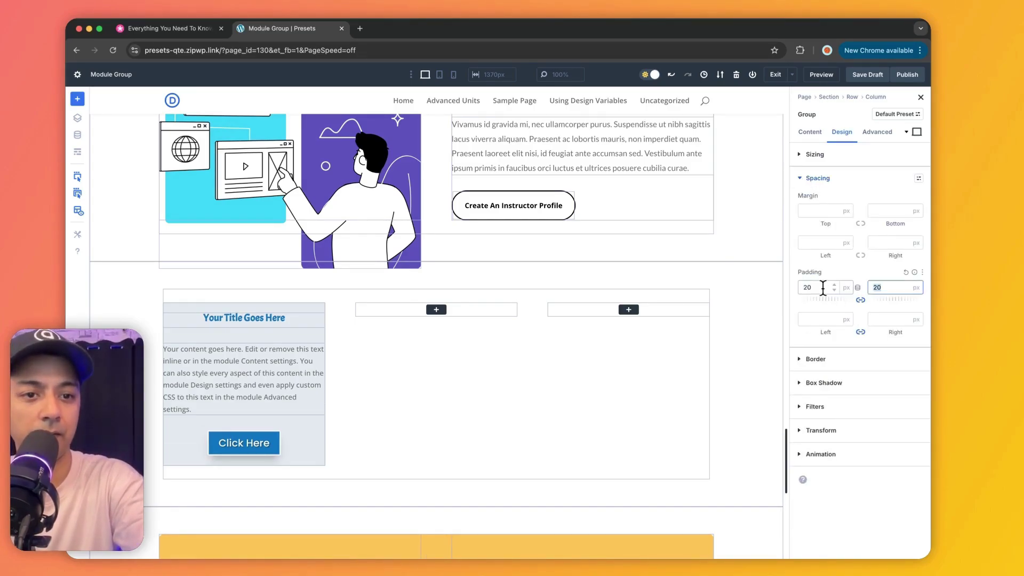
pyautogui.write('20')
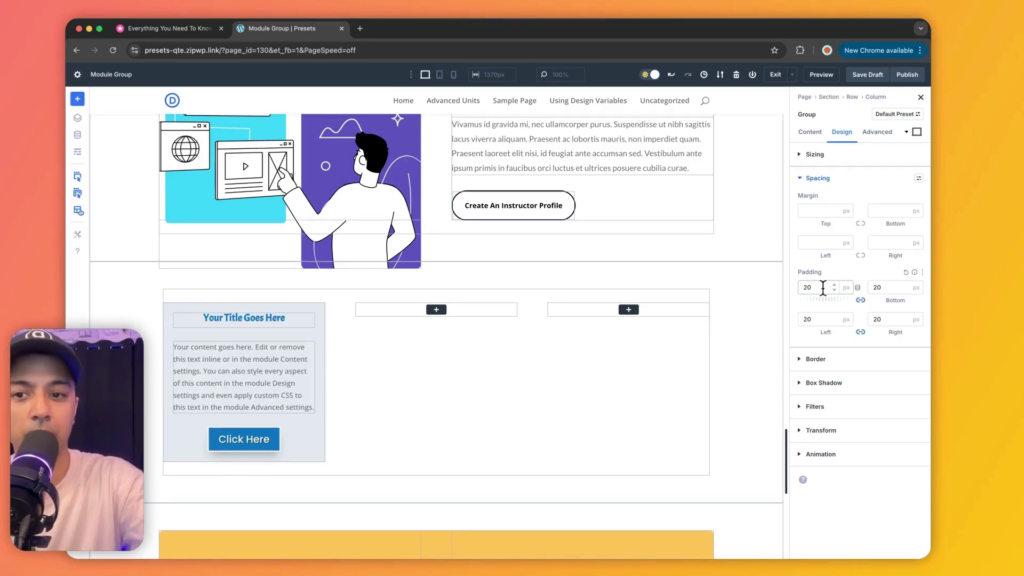
pyautogui.click(801, 183)
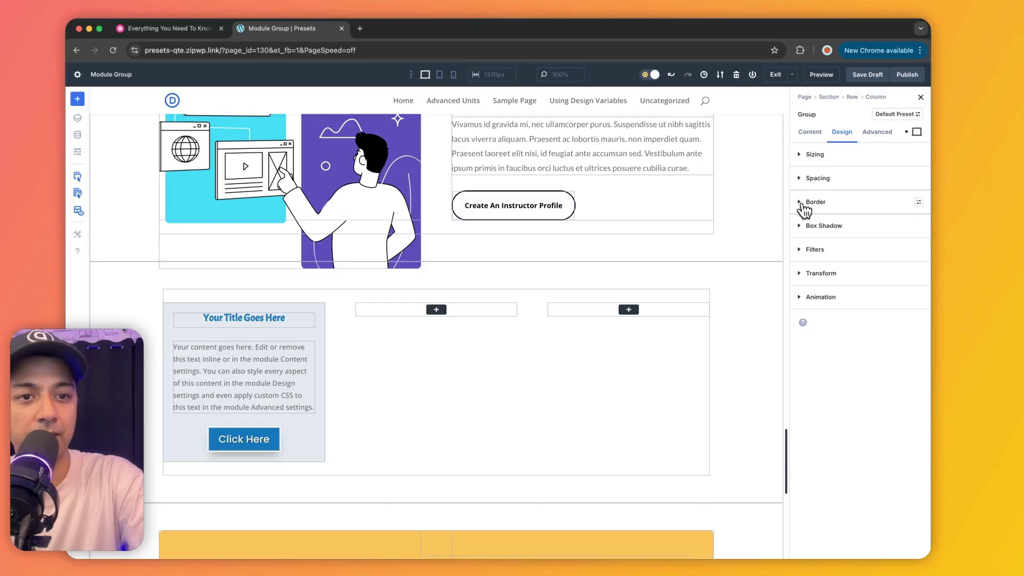
# - Give the group a 10 px border radius and turn X-Ray outlines off
pyautogui.click(801, 205)
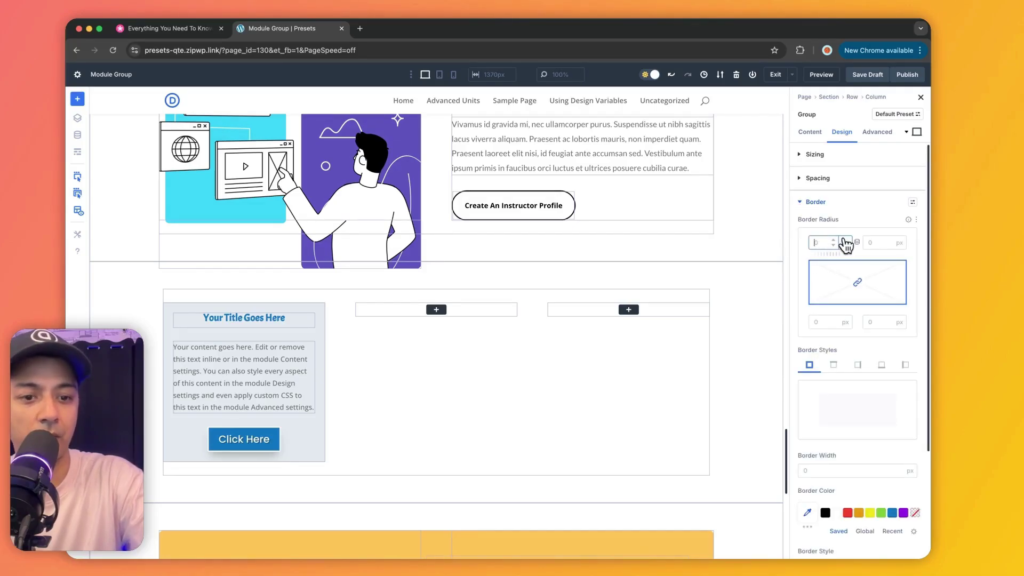
pyautogui.write('10')
pyautogui.scroll(-5, 848, 320)
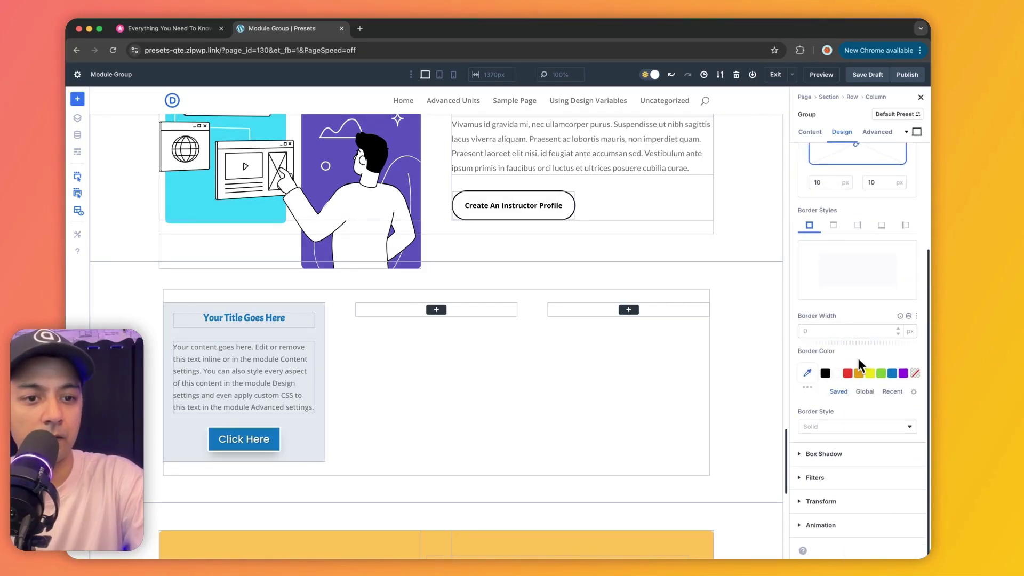
pyautogui.click(80, 214)
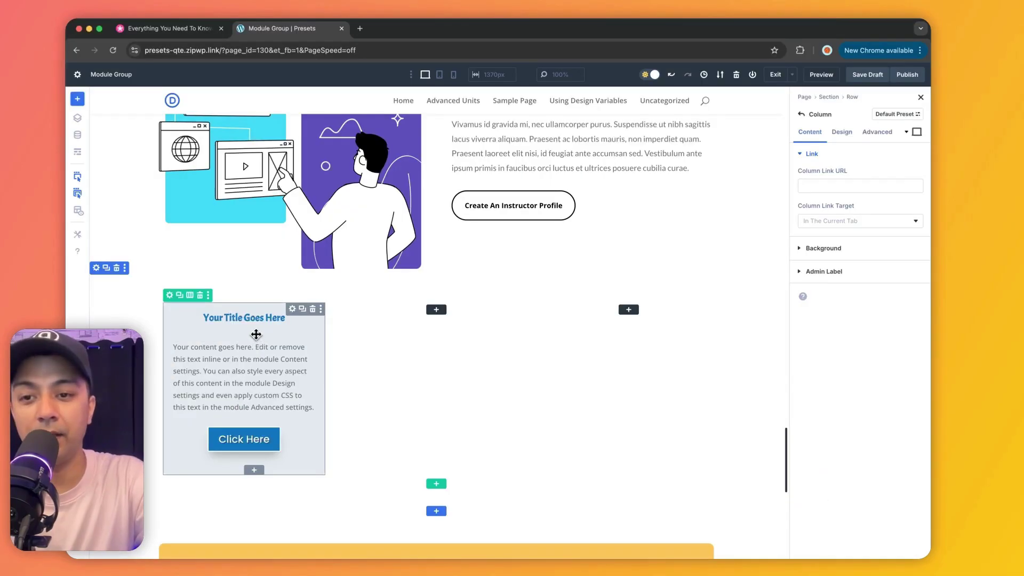
# - Duplicate the light-blue module group and move the copy into the second column
pyautogui.click(255, 334)
pyautogui.click(302, 308)
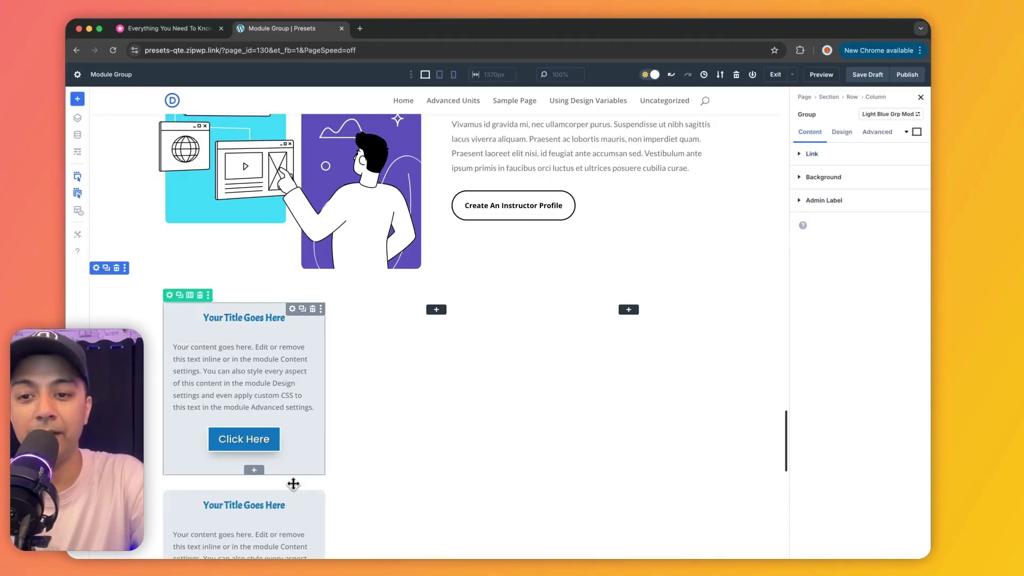
pyautogui.moveTo(293, 513); pyautogui.dragTo(512, 335)
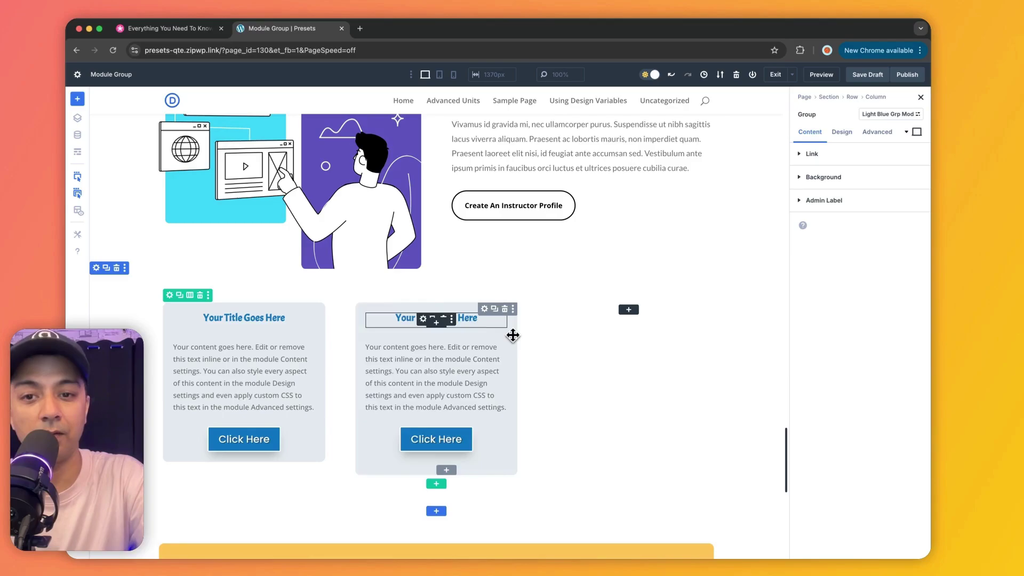
# - Save the second group to the Divi Library as 'Light Blue Grp Mod'
pyautogui.rightClick(484, 314)
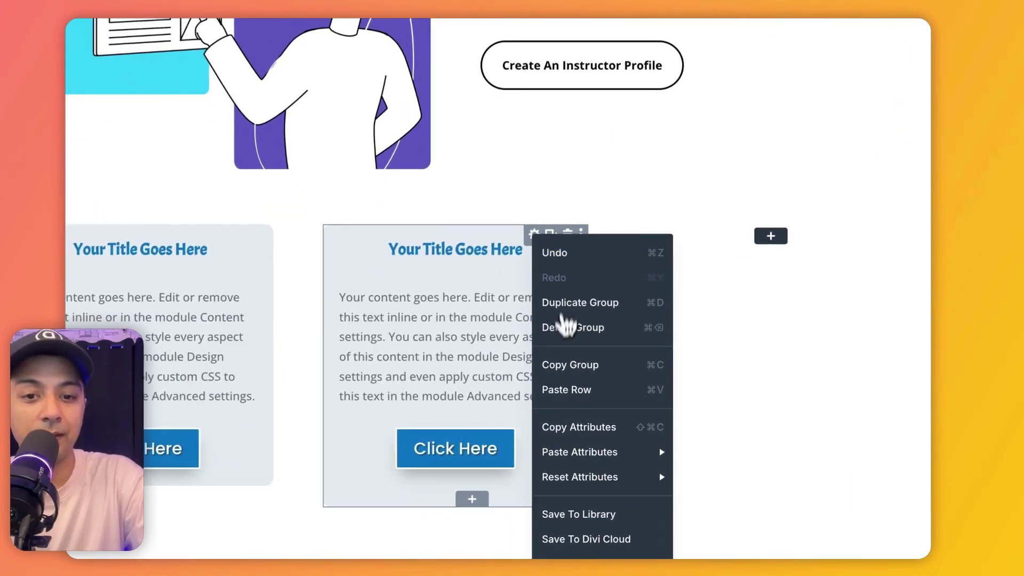
pyautogui.scroll(-3, 565, 326)
pyautogui.click(597, 430)
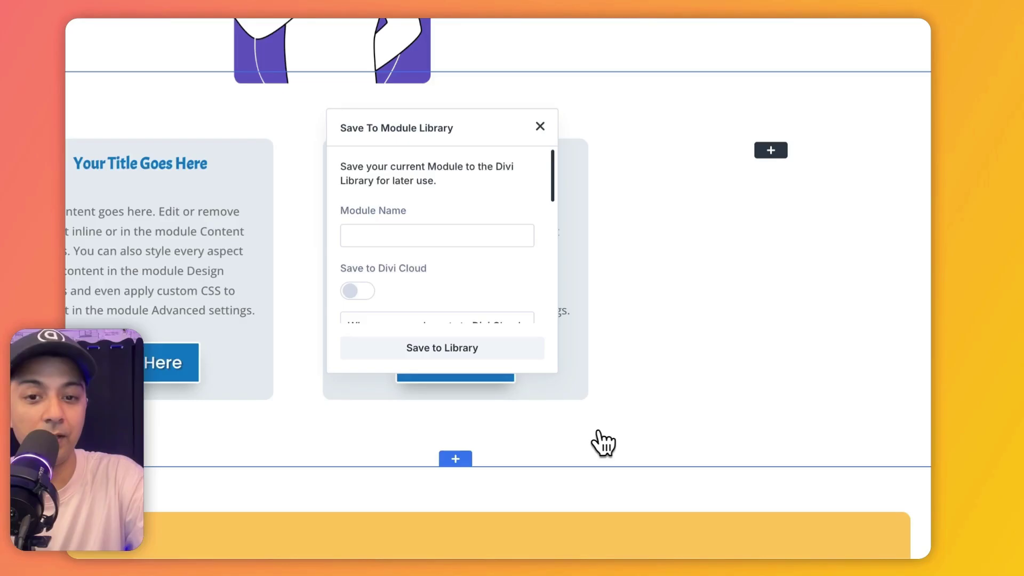
pyautogui.click(398, 233)
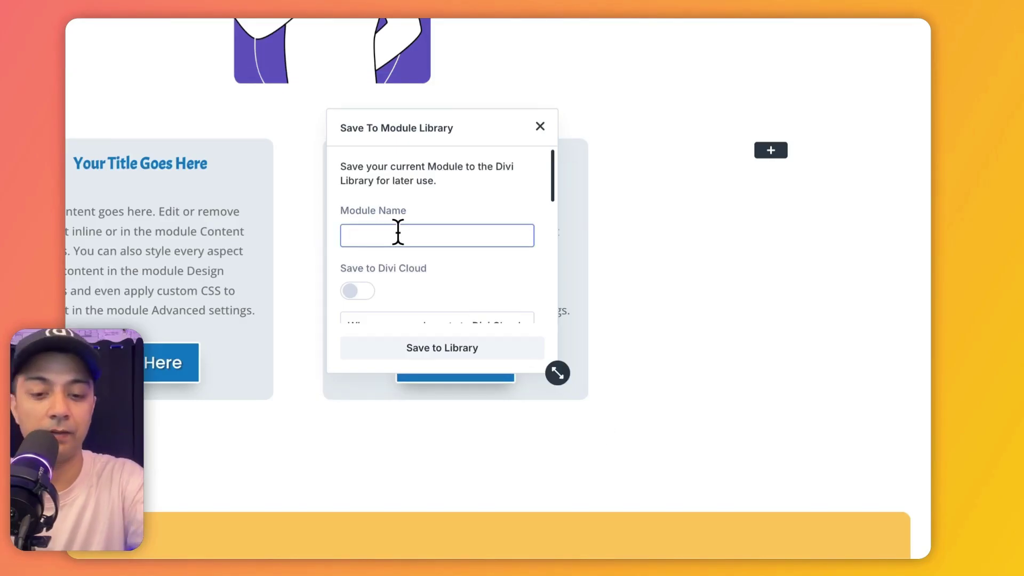
pyautogui.write('Light Blue Grp Mod')
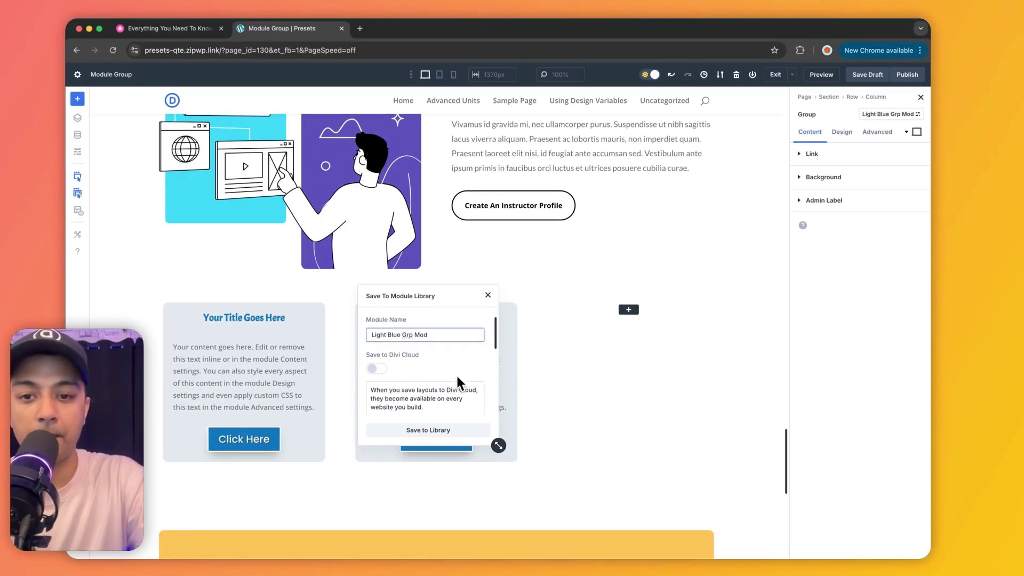
pyautogui.scroll(-1, 447, 376)
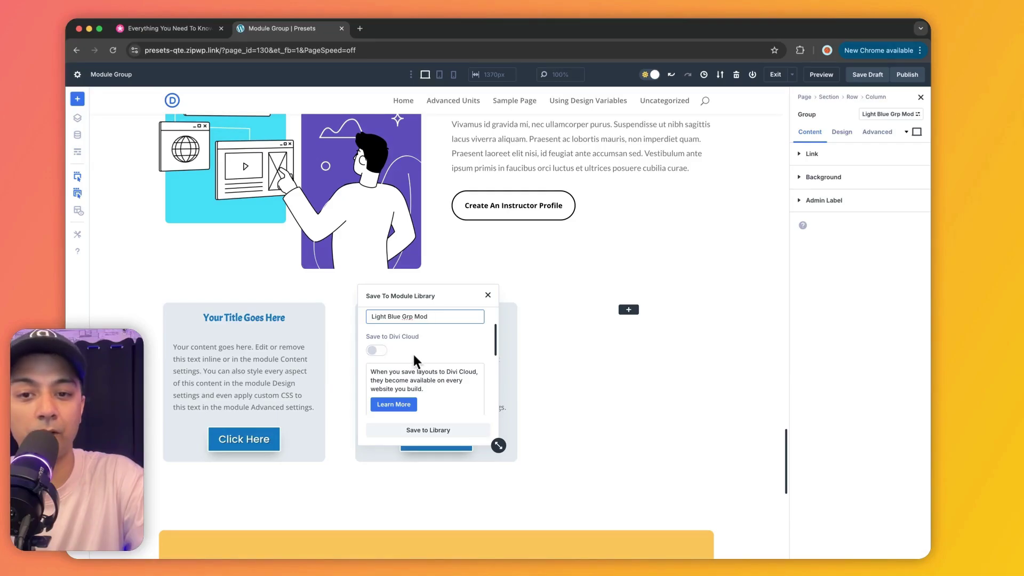
pyautogui.click(429, 431)
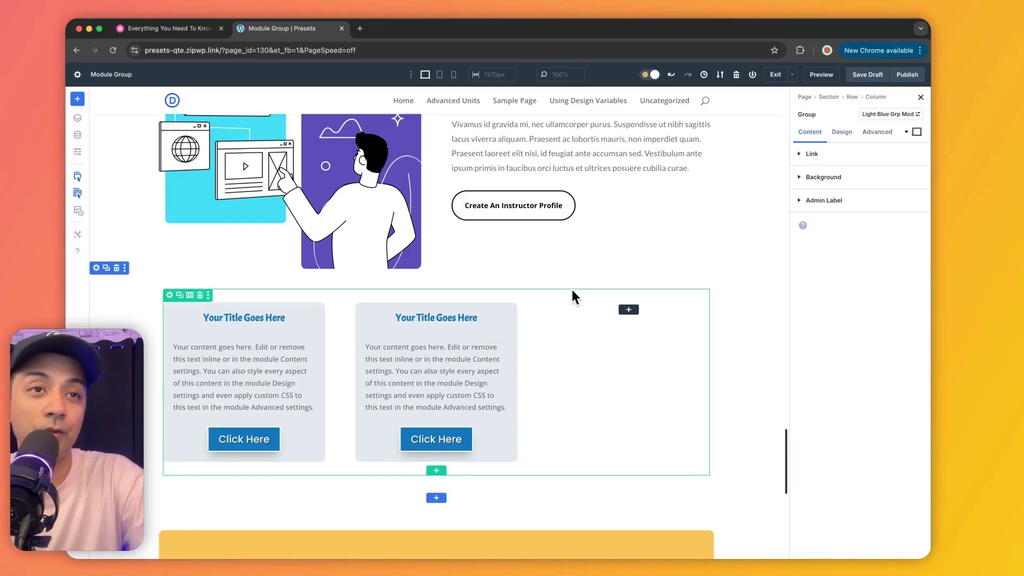
# - Insert the saved 'Light Blue Grp Mod' library group into the empty third column
pyautogui.click(630, 315)
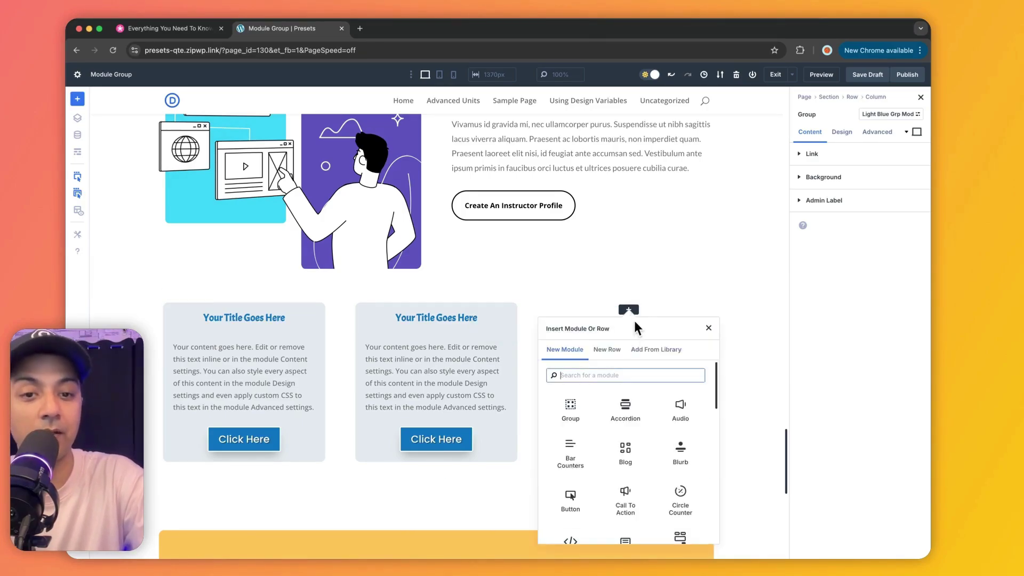
pyautogui.click(648, 347)
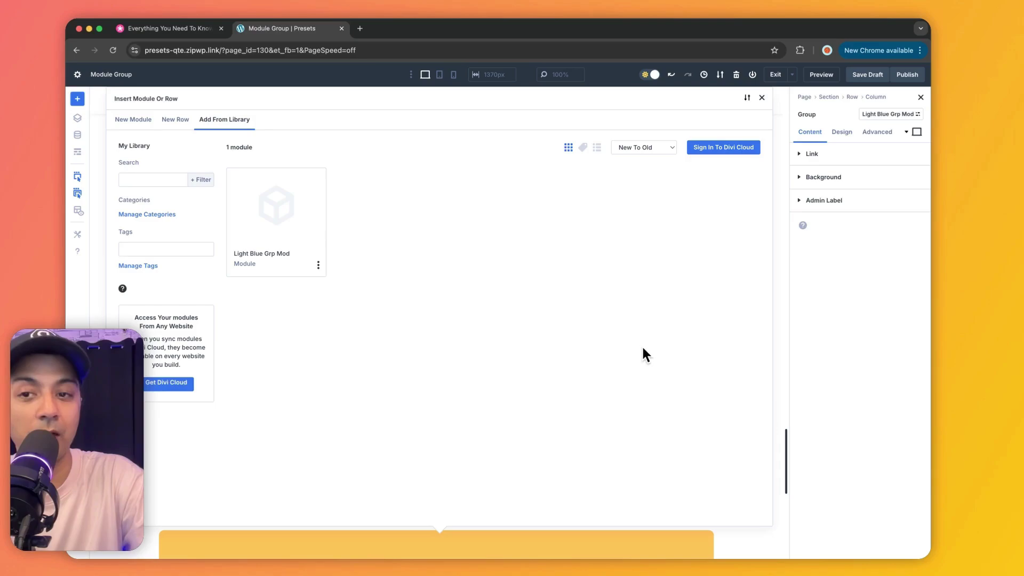
pyautogui.click(283, 210)
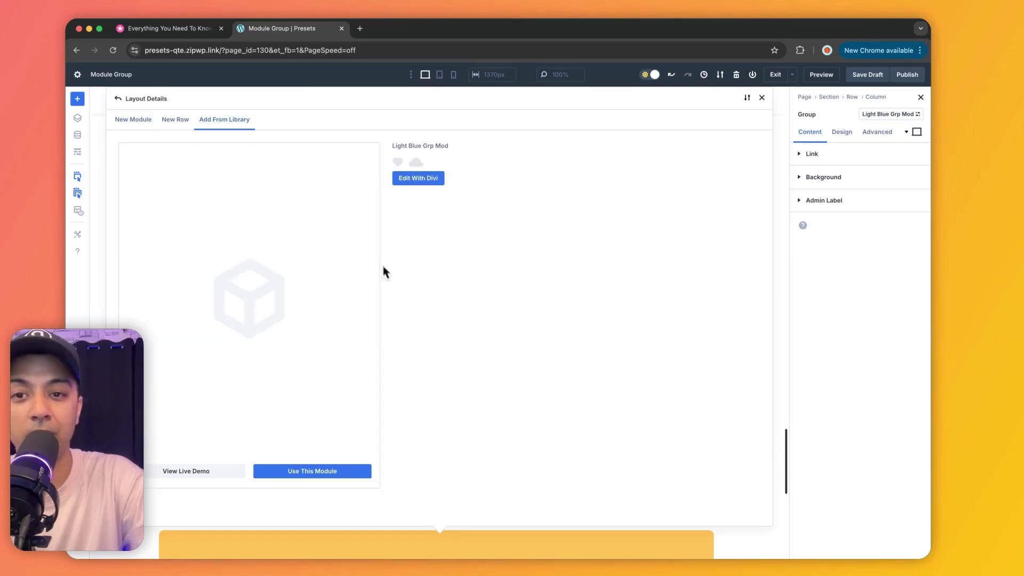
pyautogui.click(353, 472)
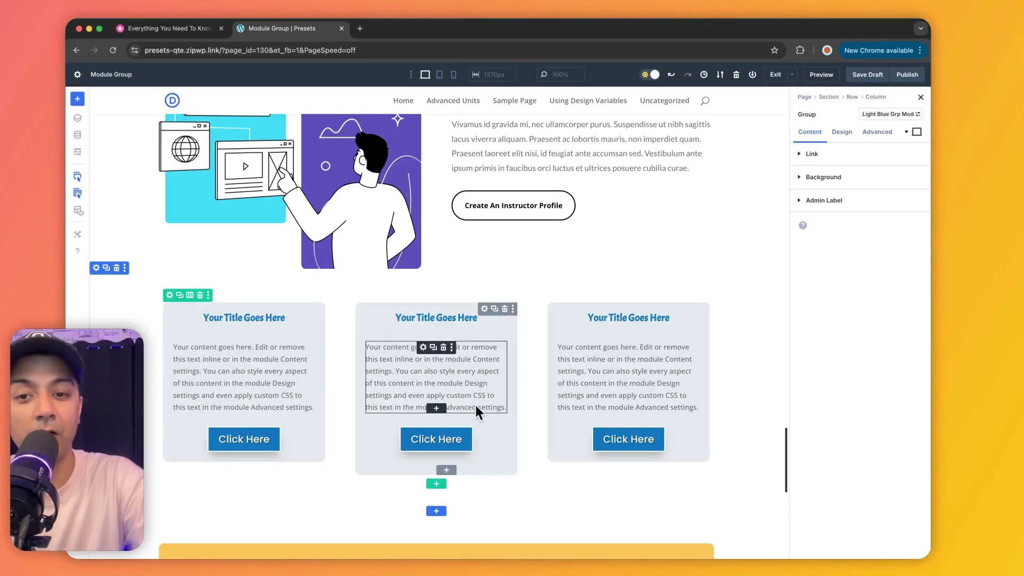
# - In the module groups article, jump to '1. Future Use Case' and scroll through the use-case examples
pyautogui.hotkey('ctrl', 'shift', 'Tab')
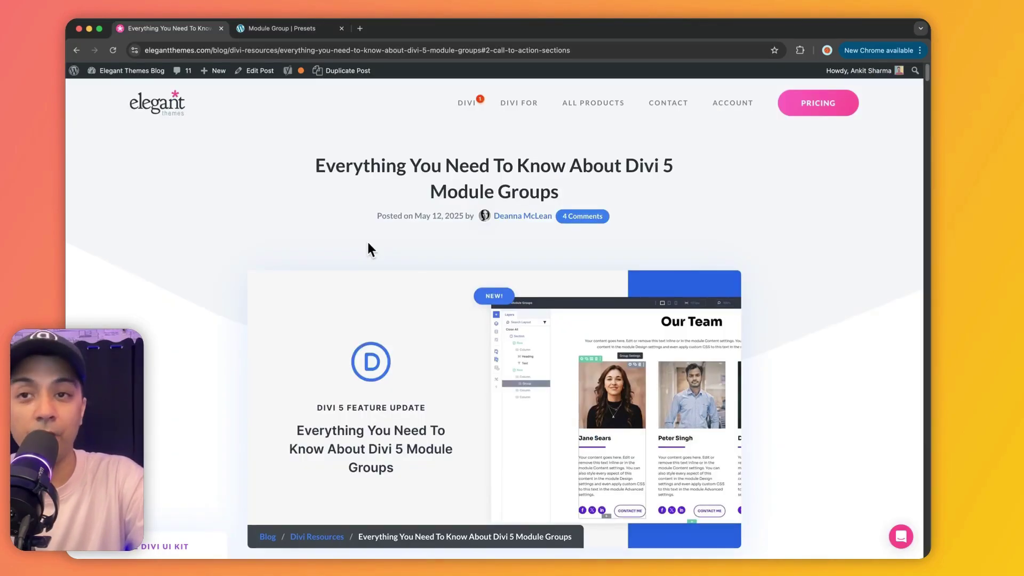
pyautogui.scroll(-15, 365, 241)
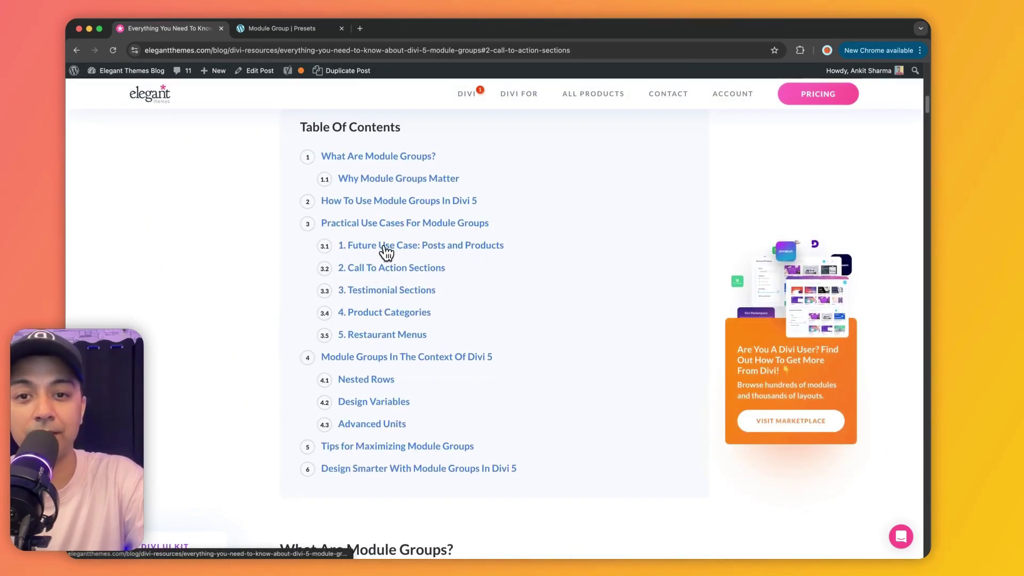
pyautogui.click(386, 249)
pyautogui.scroll(-4, 386, 252)
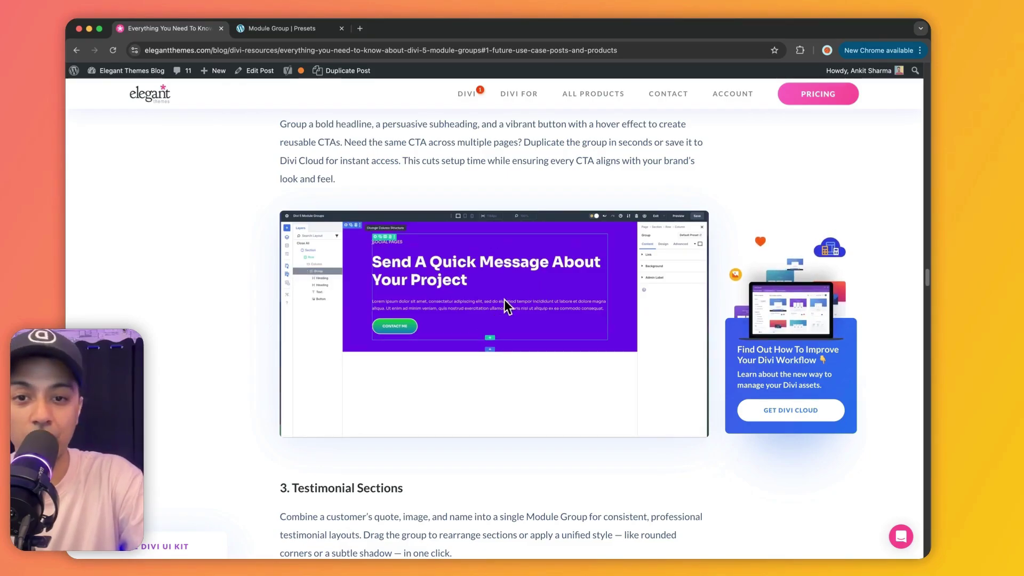
pyautogui.scroll(-7, 503, 299)
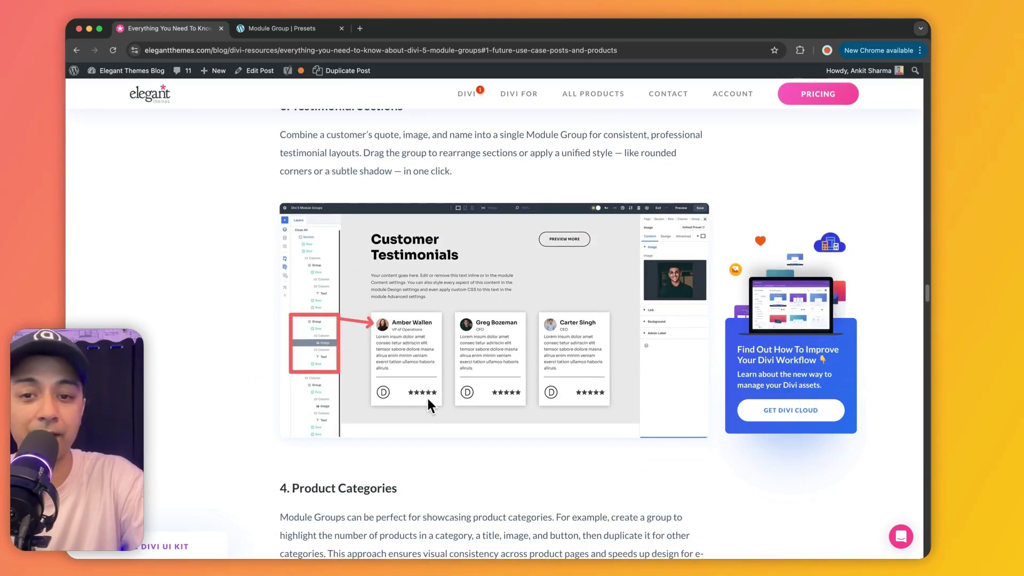
pyautogui.scroll(-10, 515, 362)
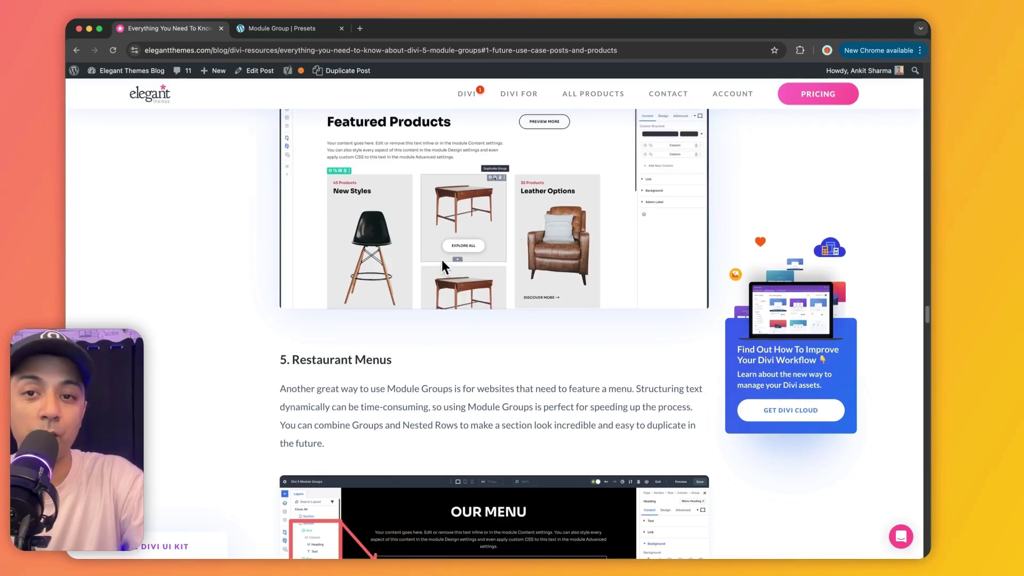
pyautogui.scroll(1, 440, 257)
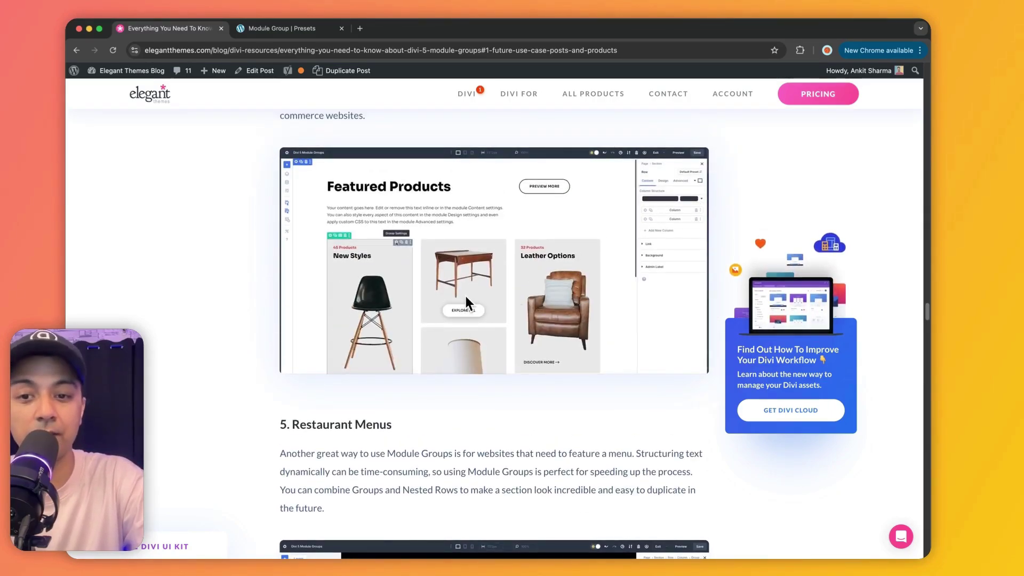
pyautogui.scroll(-5, 465, 296)
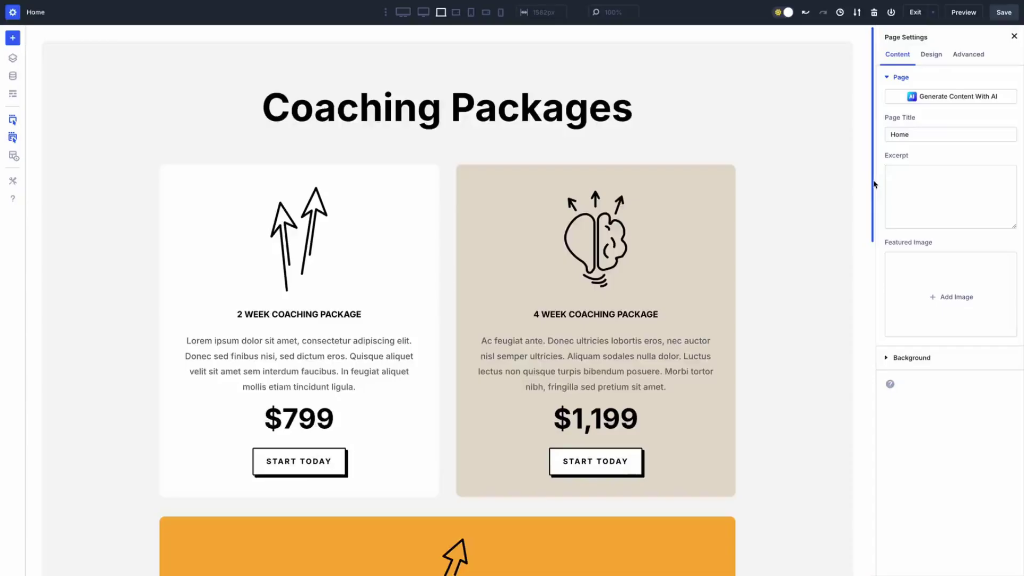
# - Turn on the Loop Element for the Upcoming Events row so the '1 Hour Coaching' card repeats
pyautogui.moveTo(872, 184); pyautogui.dragTo(863, 501)
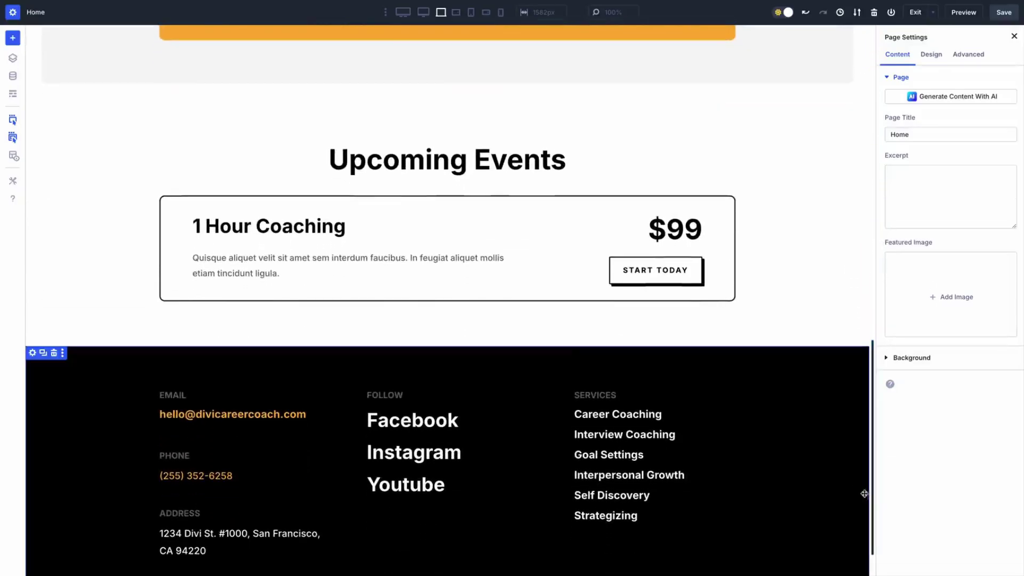
pyautogui.click(565, 224)
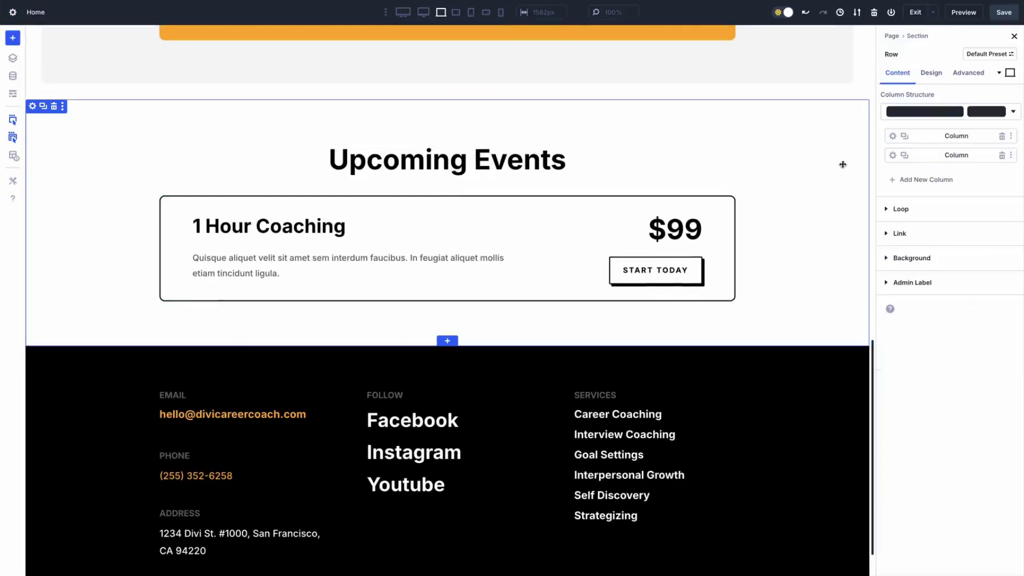
pyautogui.click(899, 209)
pyautogui.click(900, 245)
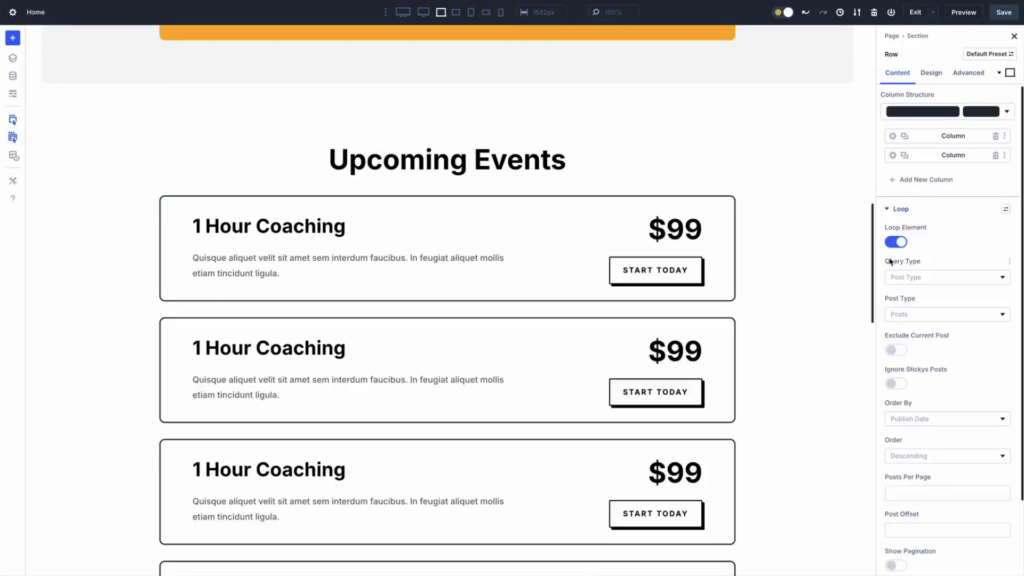